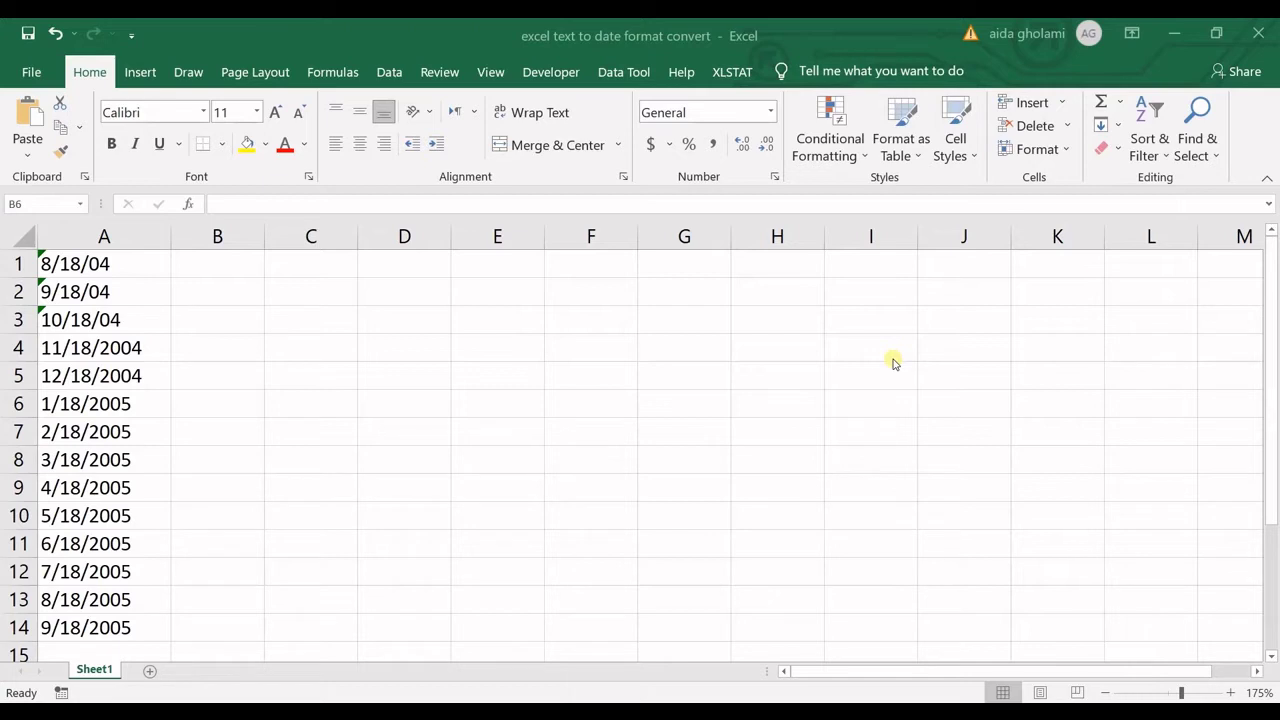
Step: Select the text dates in column A and inspect entries such as 9/18/2005 and 9/18/04
{"action": "left_click", "coordinate": [137, 272]}
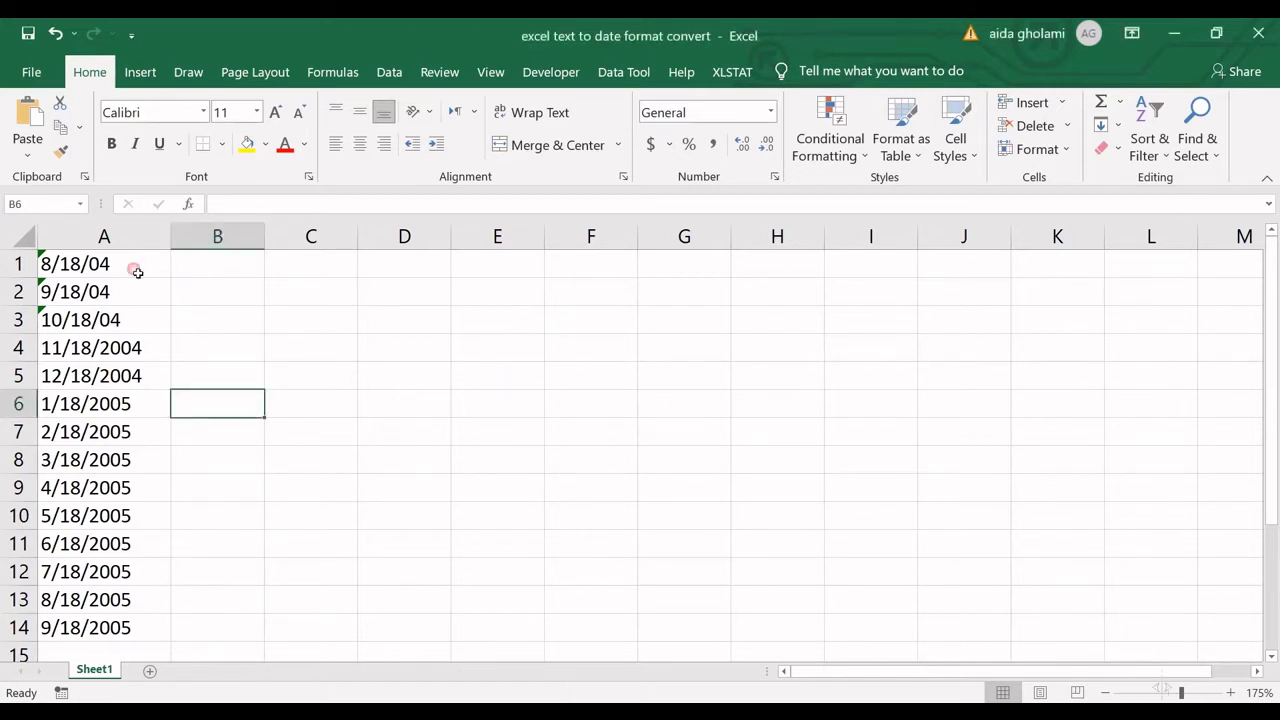
{"action": "left_click_drag", "start_coordinate": [137, 272], "coordinate": [103, 627]}
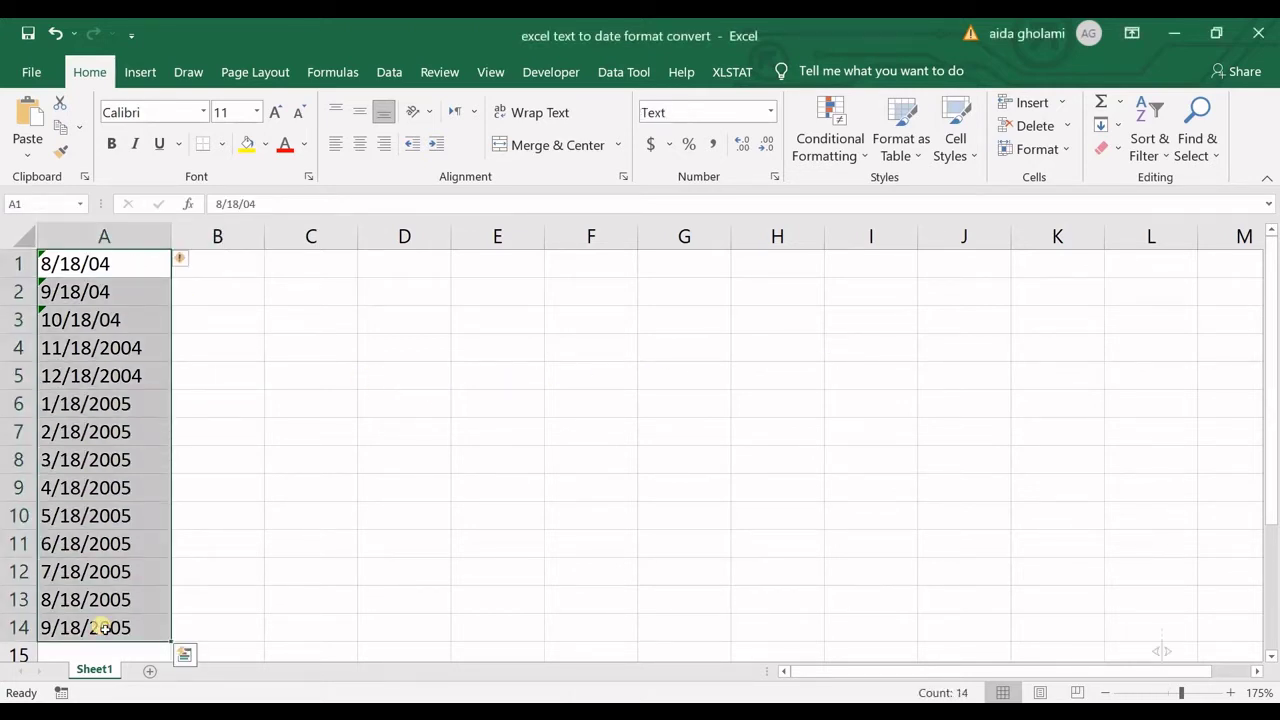
{"action": "left_click", "coordinate": [103, 627]}
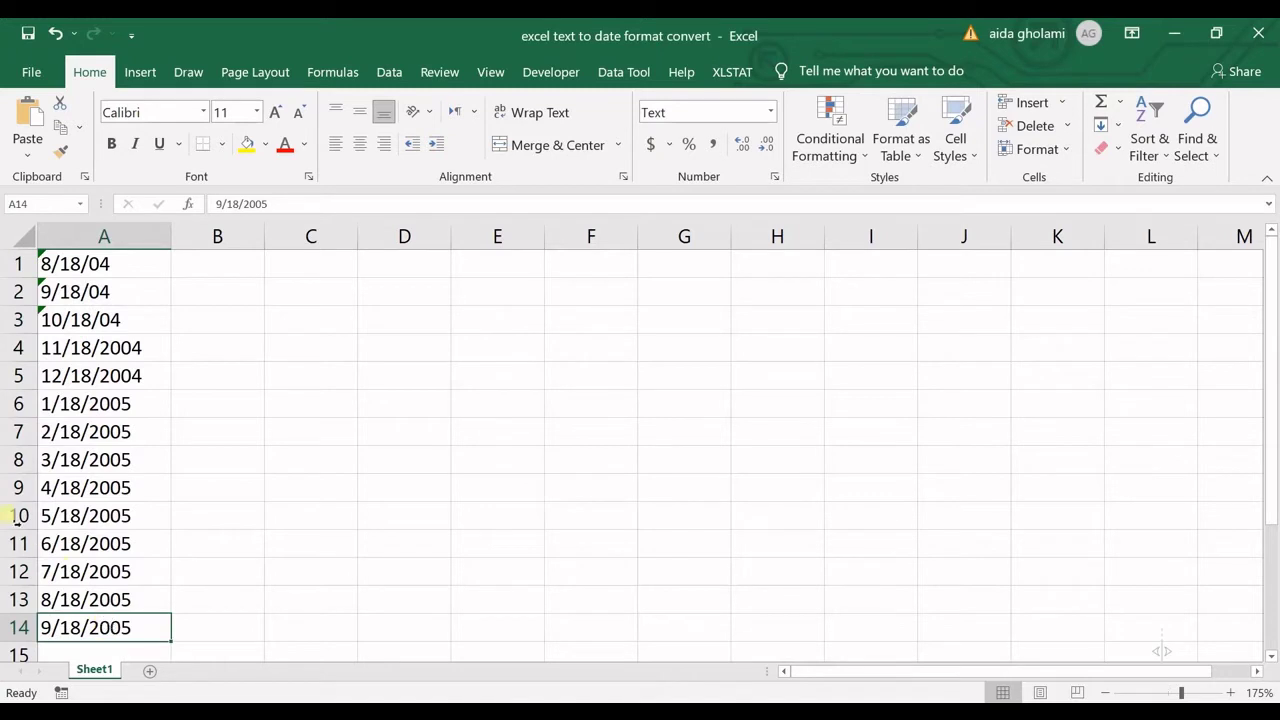
{"action": "left_click", "coordinate": [124, 273]}
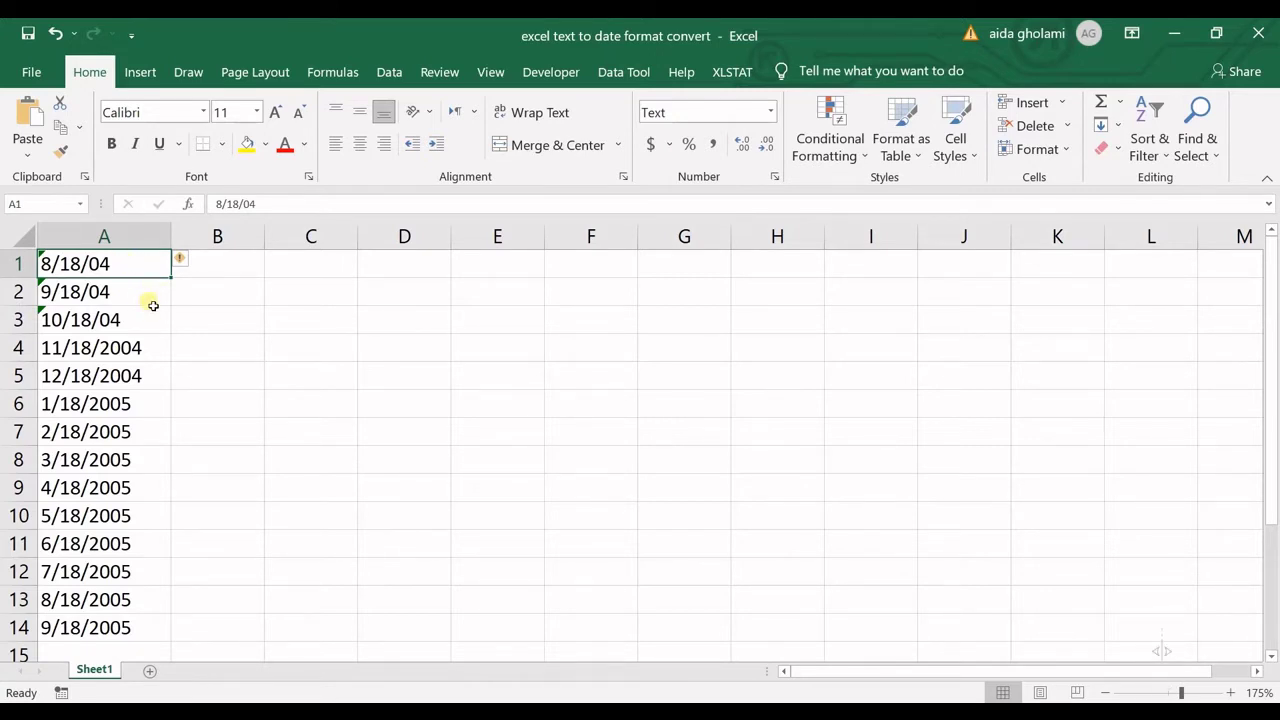
{"action": "left_click", "coordinate": [148, 300]}
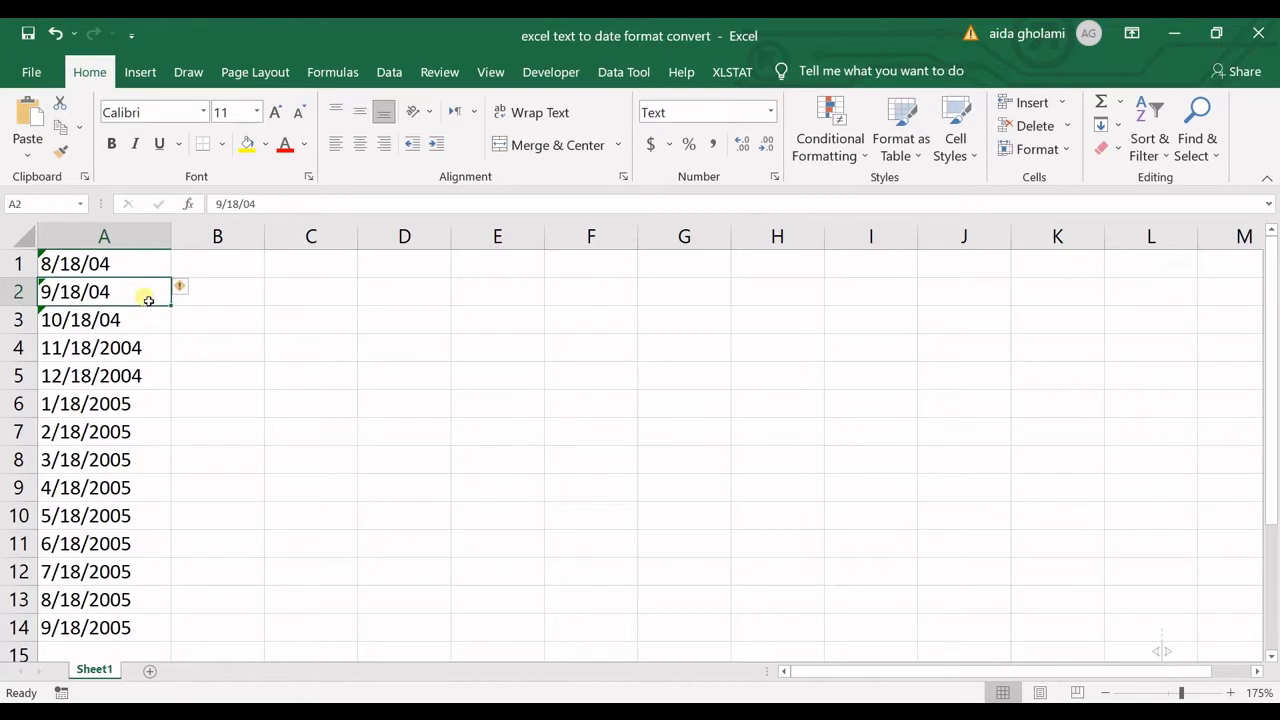
{"action": "left_click", "coordinate": [149, 345]}
{"action": "left_click", "coordinate": [149, 320]}
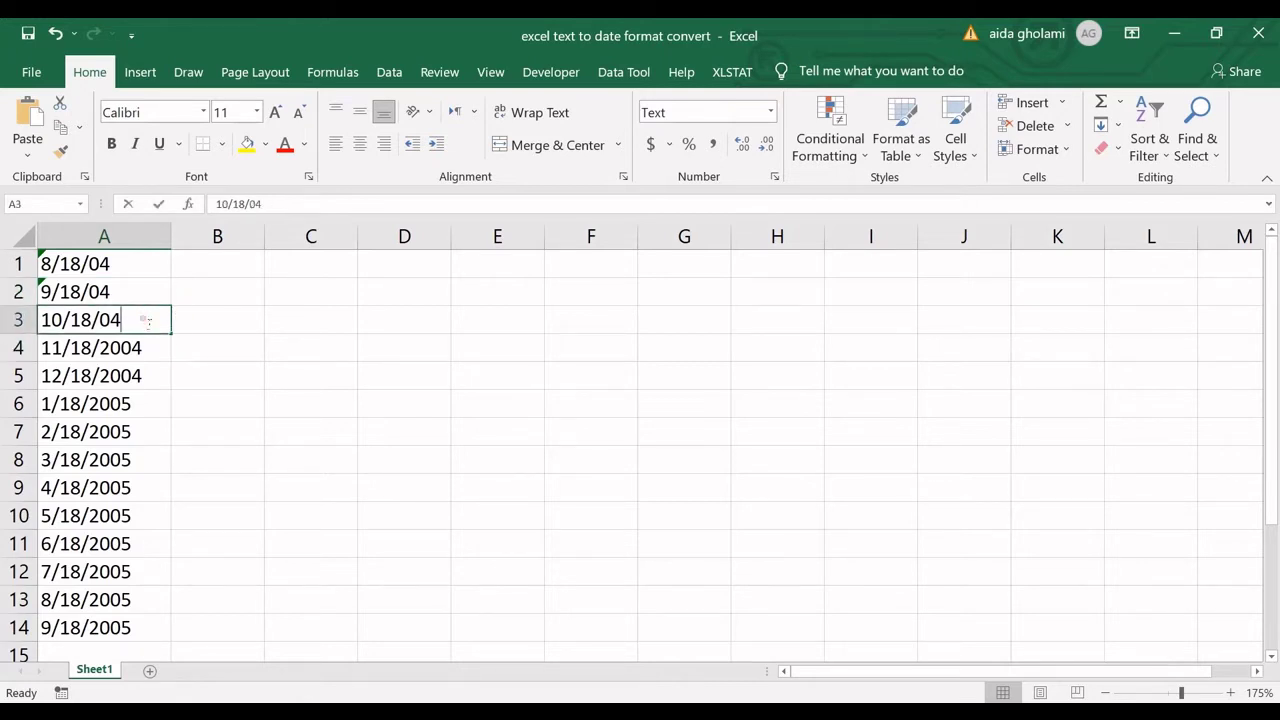
Step: Open the 10/18/04 and 1/18/2005 entries for editing, then review 8/18/04 and 11/18/2004
{"action": "double_click", "coordinate": [149, 320]}
{"action": "left_click", "coordinate": [131, 377]}
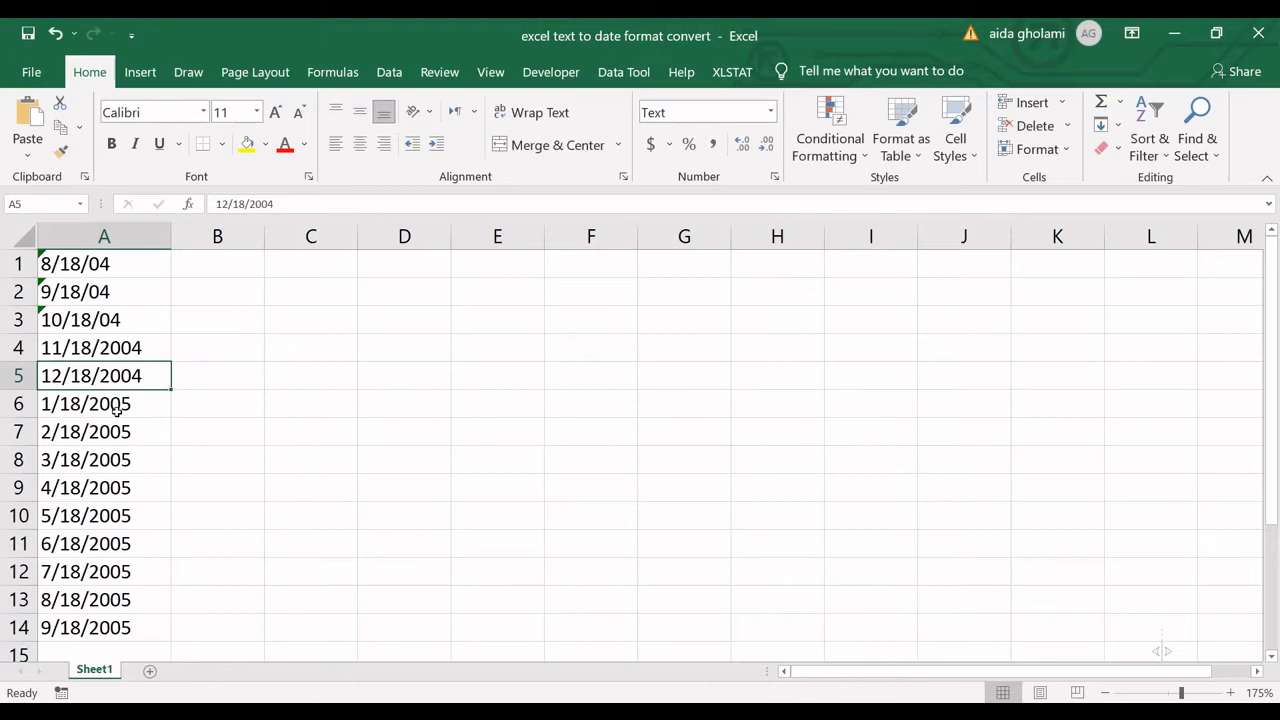
{"action": "double_click", "coordinate": [113, 405]}
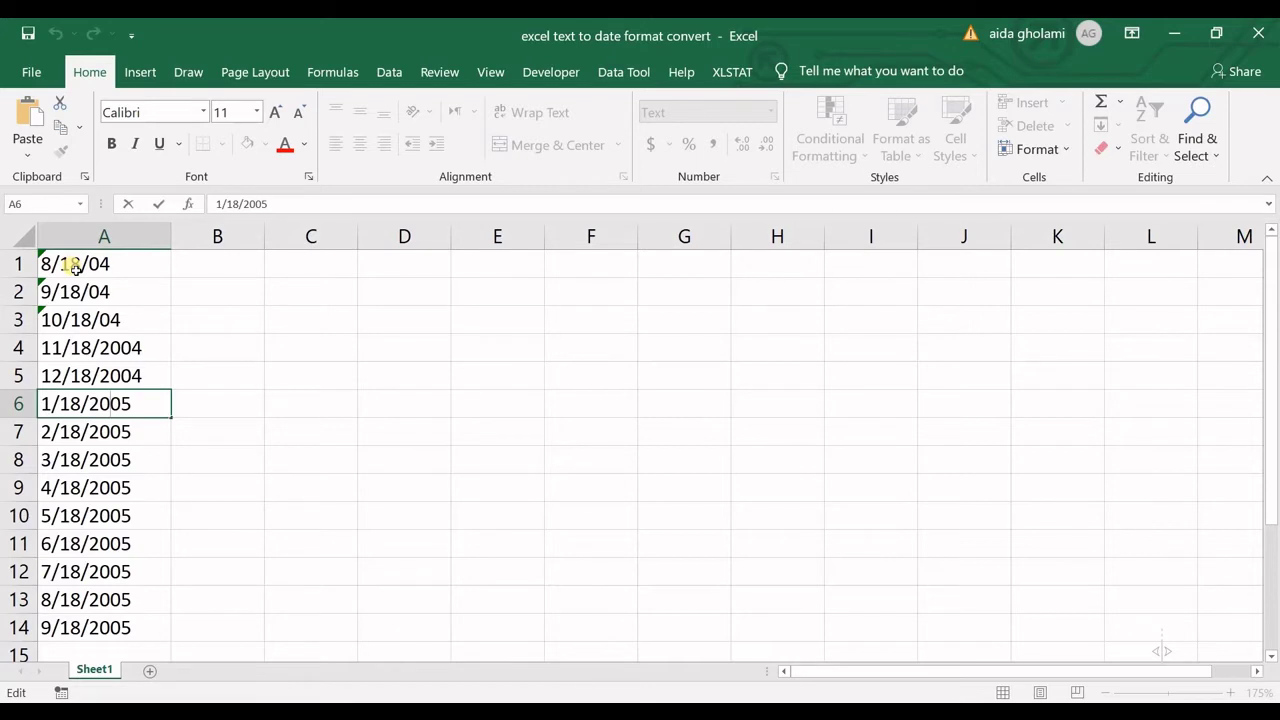
{"action": "left_click", "coordinate": [74, 268]}
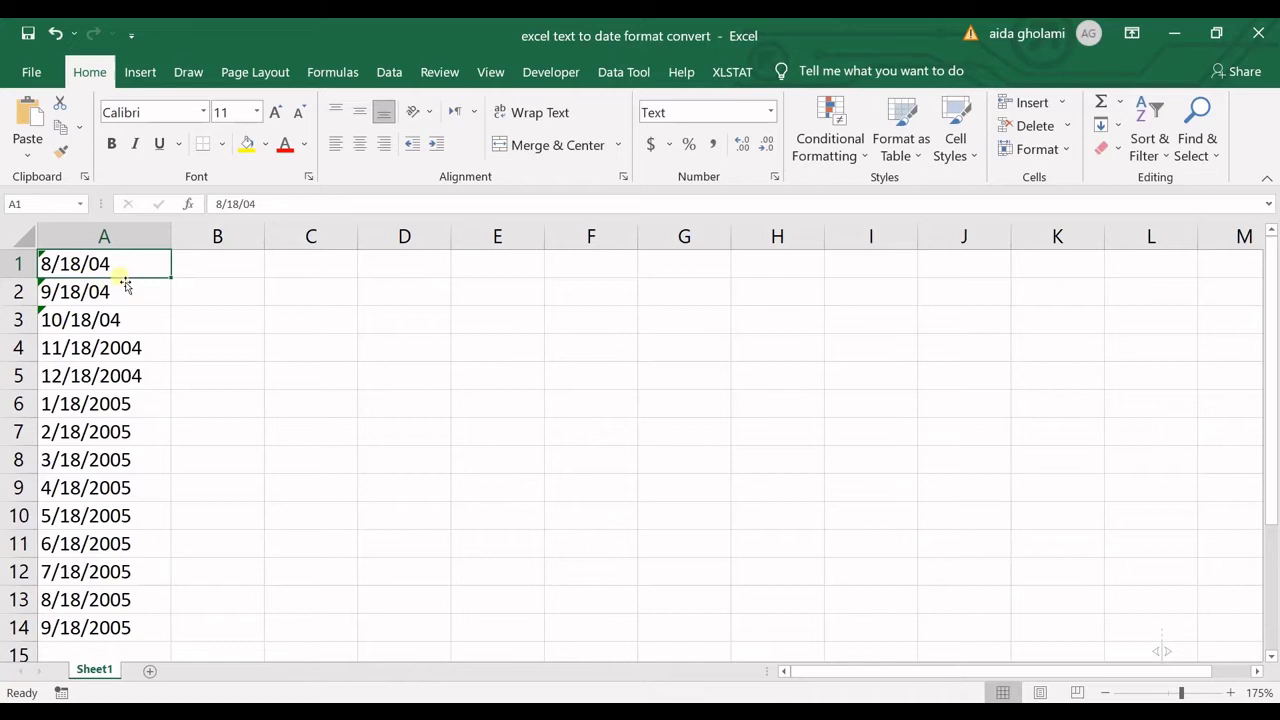
{"action": "key", "text": "Down"}
{"action": "left_click", "coordinate": [102, 265]}
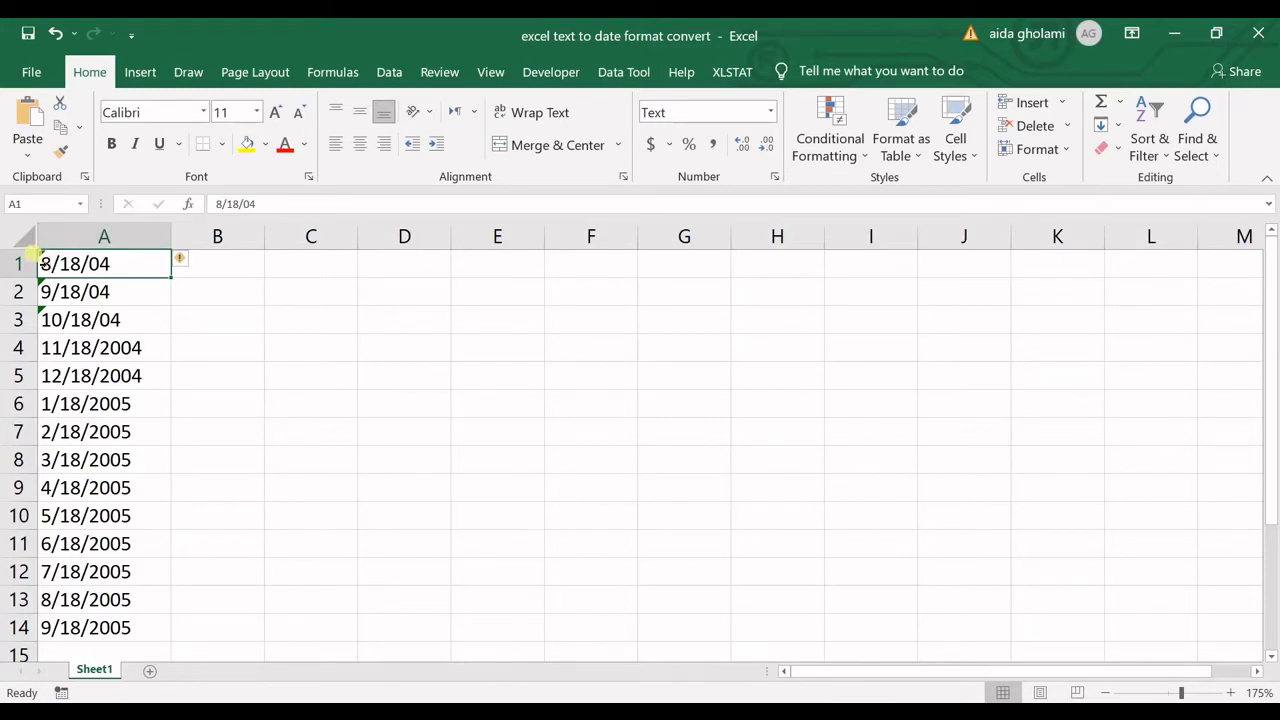
{"action": "scroll", "coordinate": [40, 258], "scroll_direction": "up", "scroll_amount": 4, "text": "ctrl"}
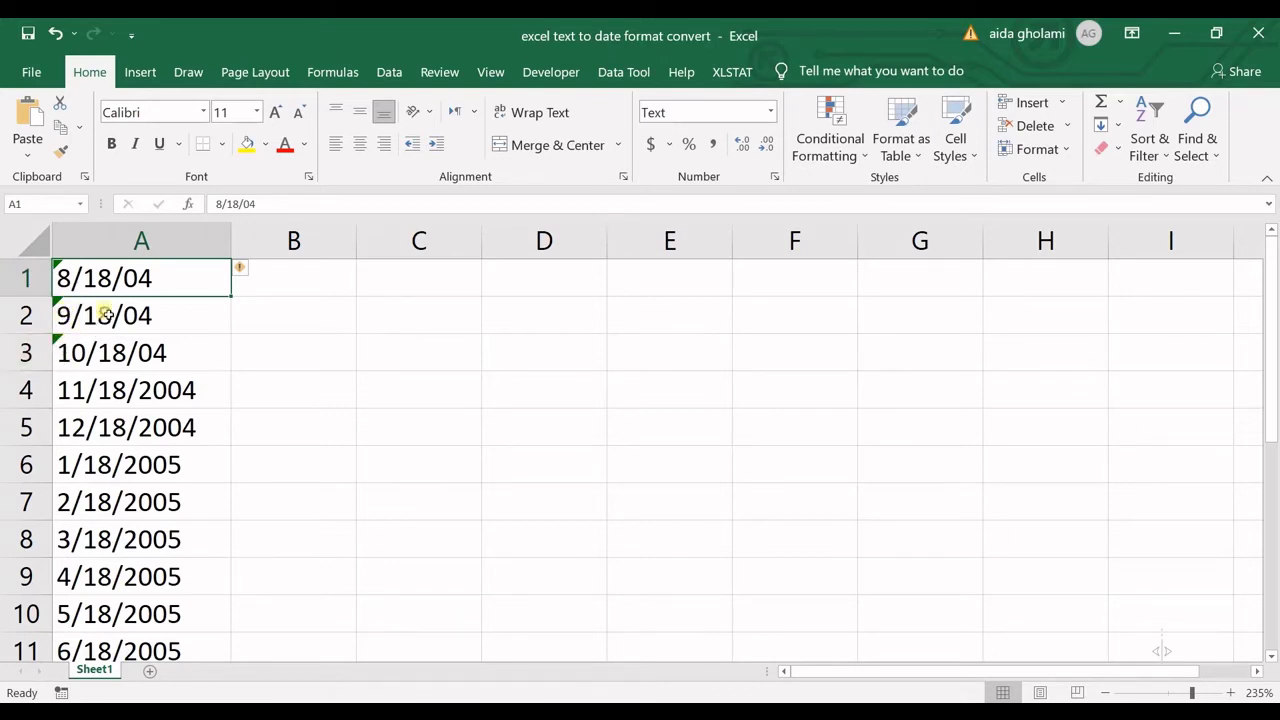
{"action": "mouse_move", "coordinate": [243, 278]}
{"action": "left_click", "coordinate": [118, 389]}
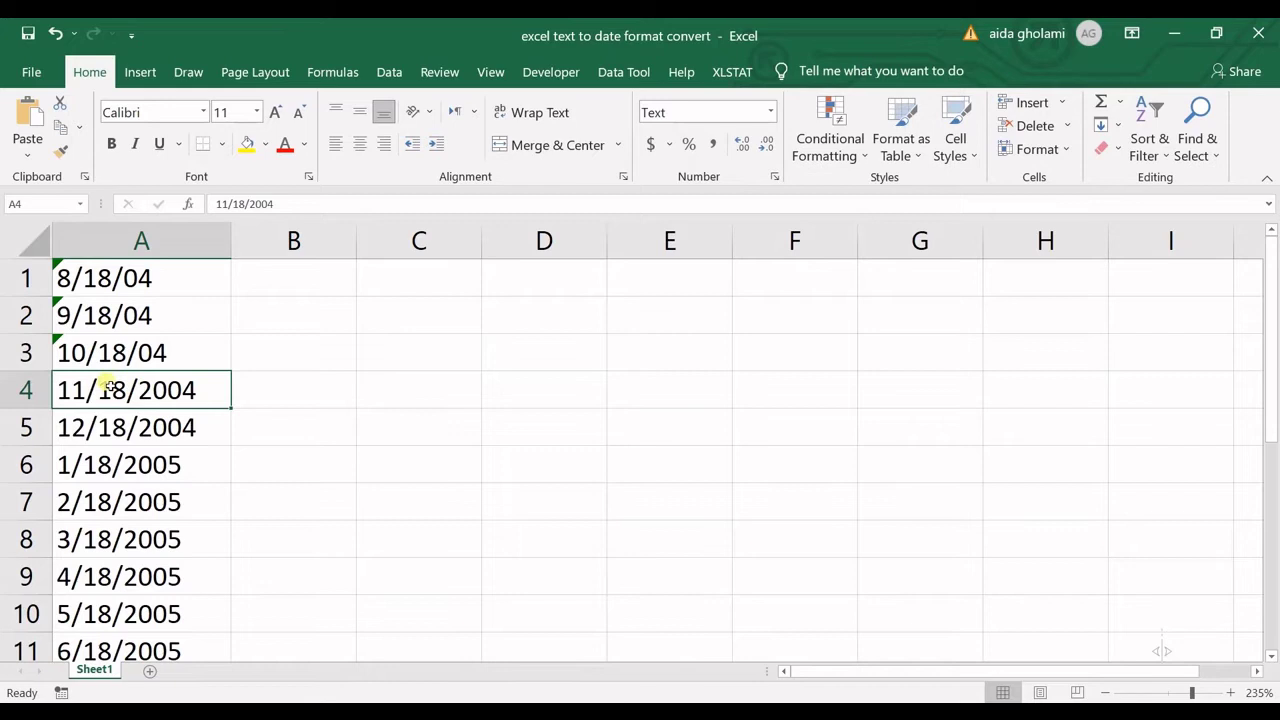
Step: Enter the date 08/18/2004 in cell B1
{"action": "left_click", "coordinate": [313, 292]}
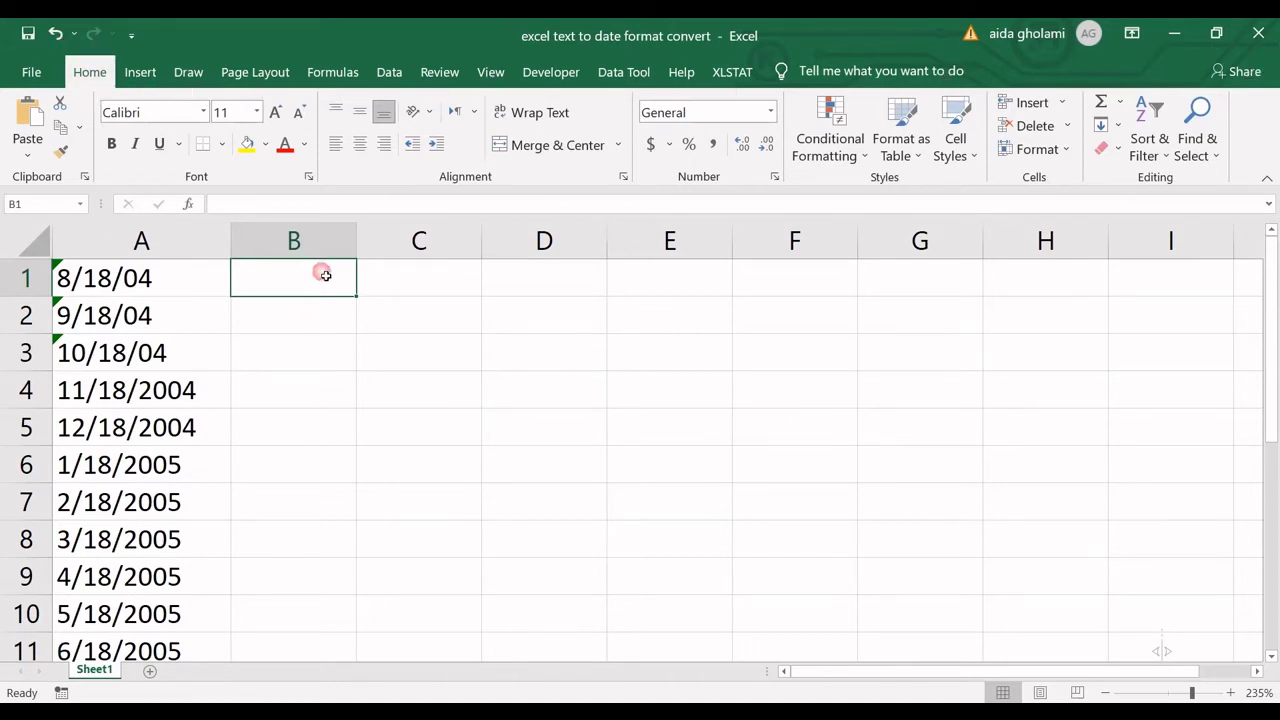
{"action": "type", "text": "08/0"}
{"action": "key", "text": "BackSpace"}
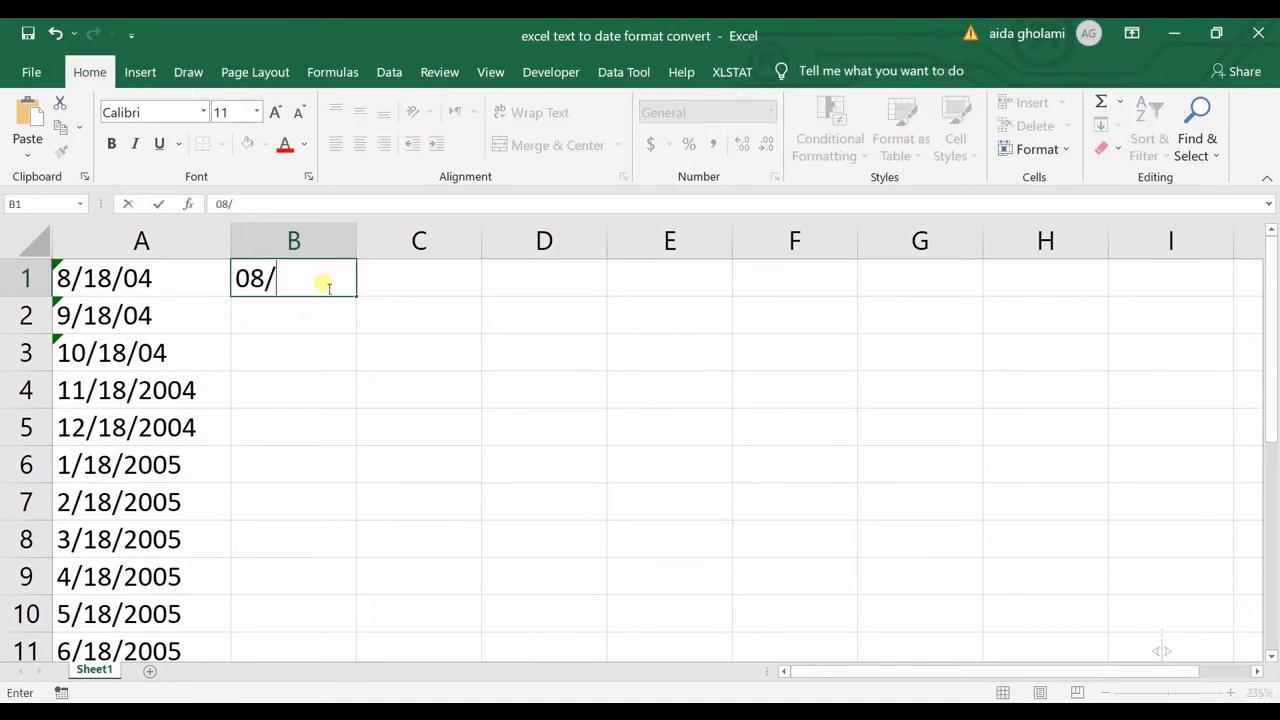
{"action": "type", "text": "18/2004"}
{"action": "key", "text": "Return"}
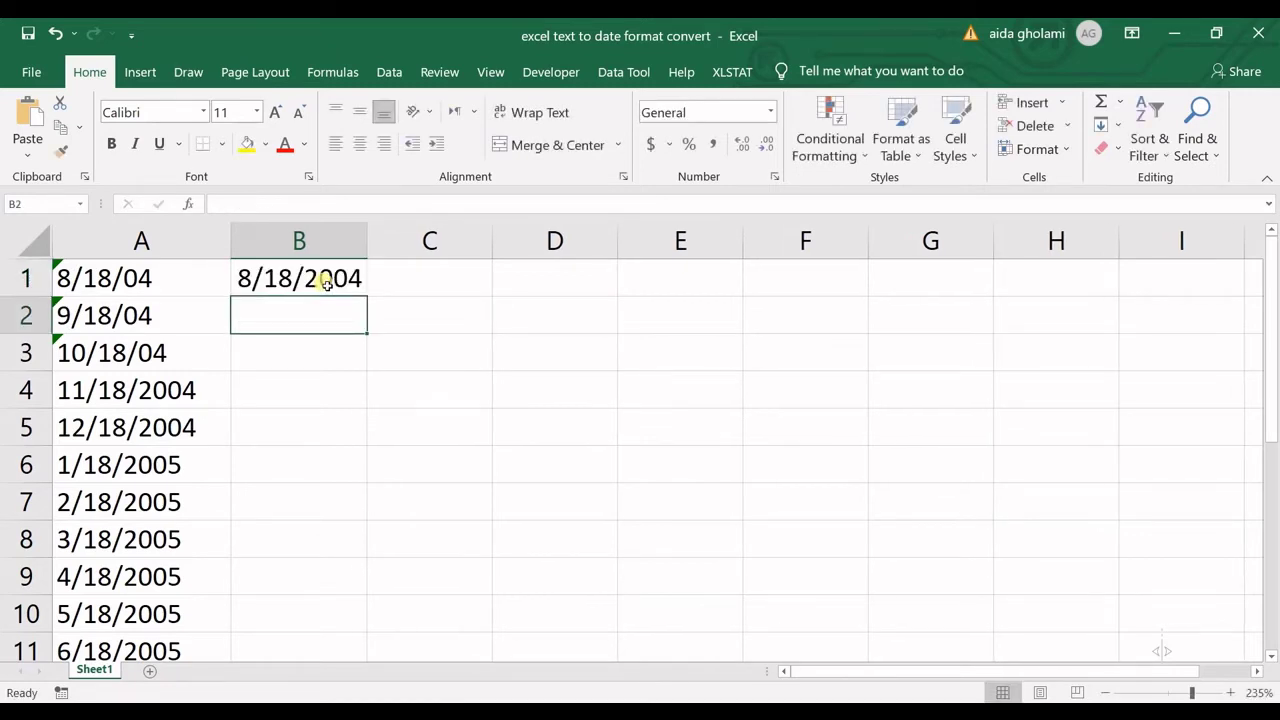
Step: Widen column B to fit the date and confirm B1 holds 8/18/2004 as a date
{"action": "left_click_drag", "start_coordinate": [375, 241], "coordinate": [421, 241]}
{"action": "left_click", "coordinate": [347, 287]}
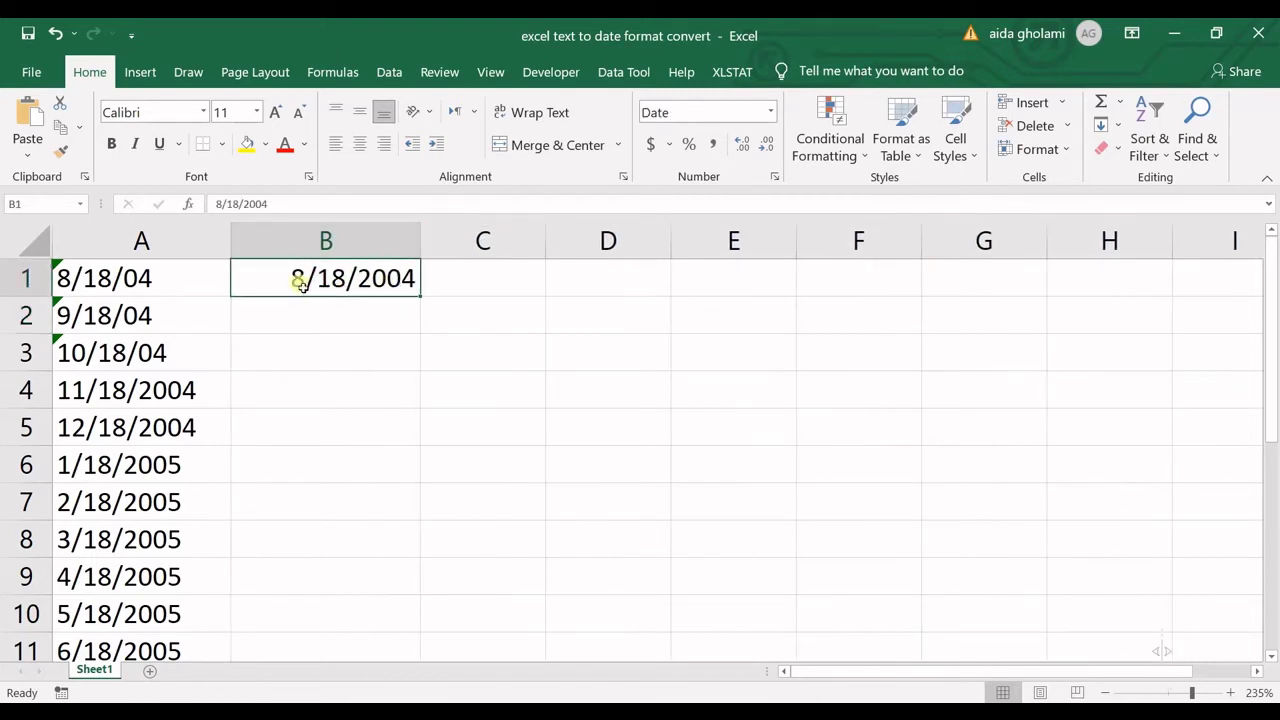
{"action": "double_click", "coordinate": [334, 285]}
{"action": "key", "text": "Return"}
{"action": "left_click", "coordinate": [466, 286]}
{"action": "left_click", "coordinate": [391, 286]}
{"action": "double_click", "coordinate": [288, 277]}
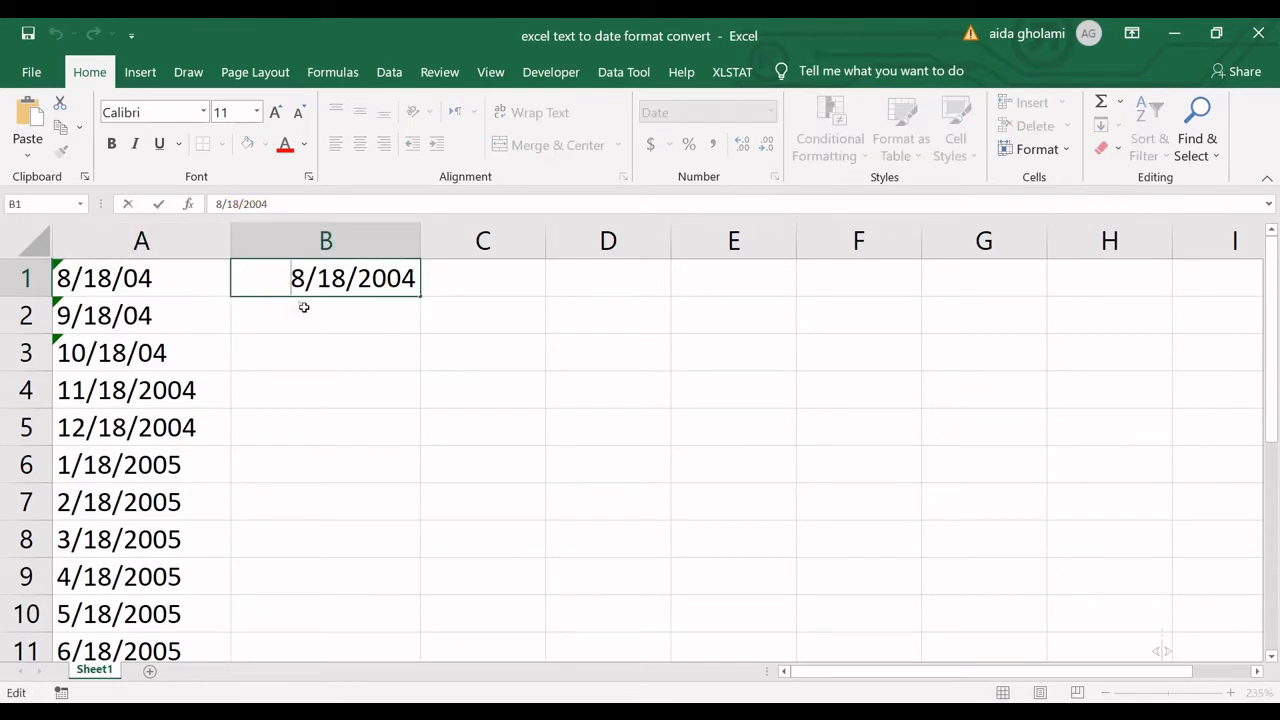
{"action": "key", "text": "Escape"}
{"action": "right_click", "coordinate": [324, 280]}
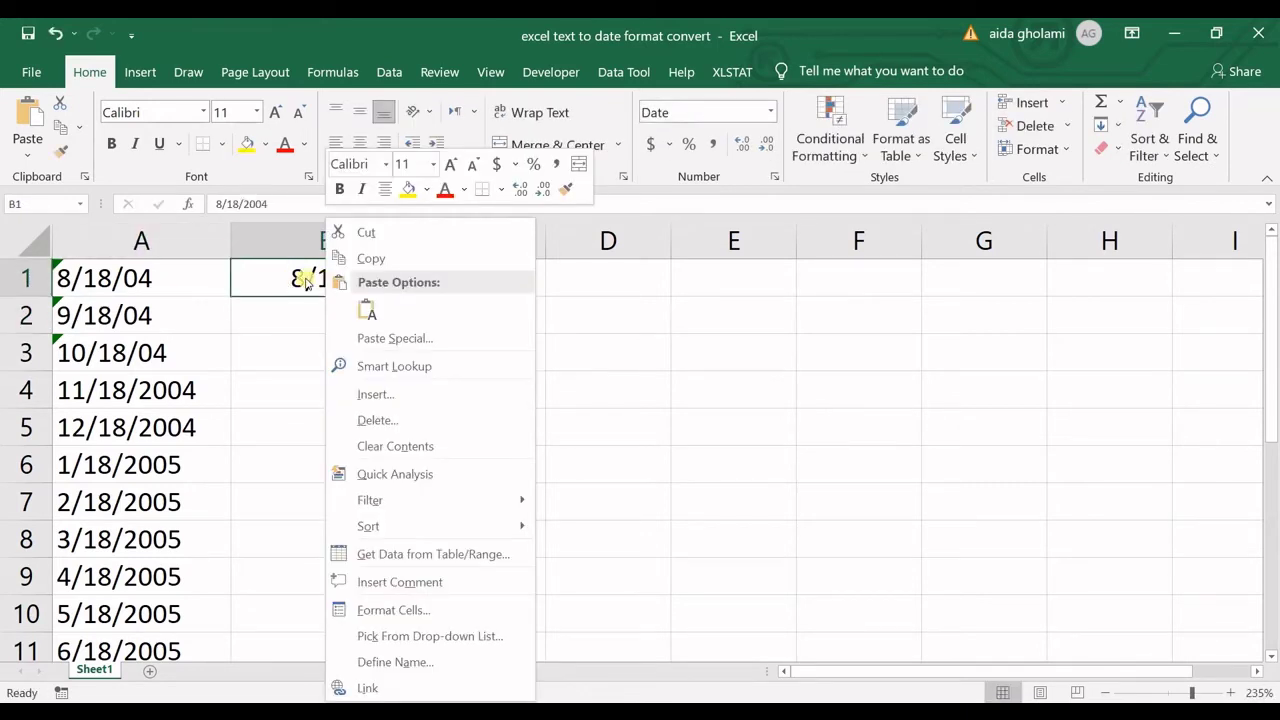
{"action": "left_click", "coordinate": [415, 610]}
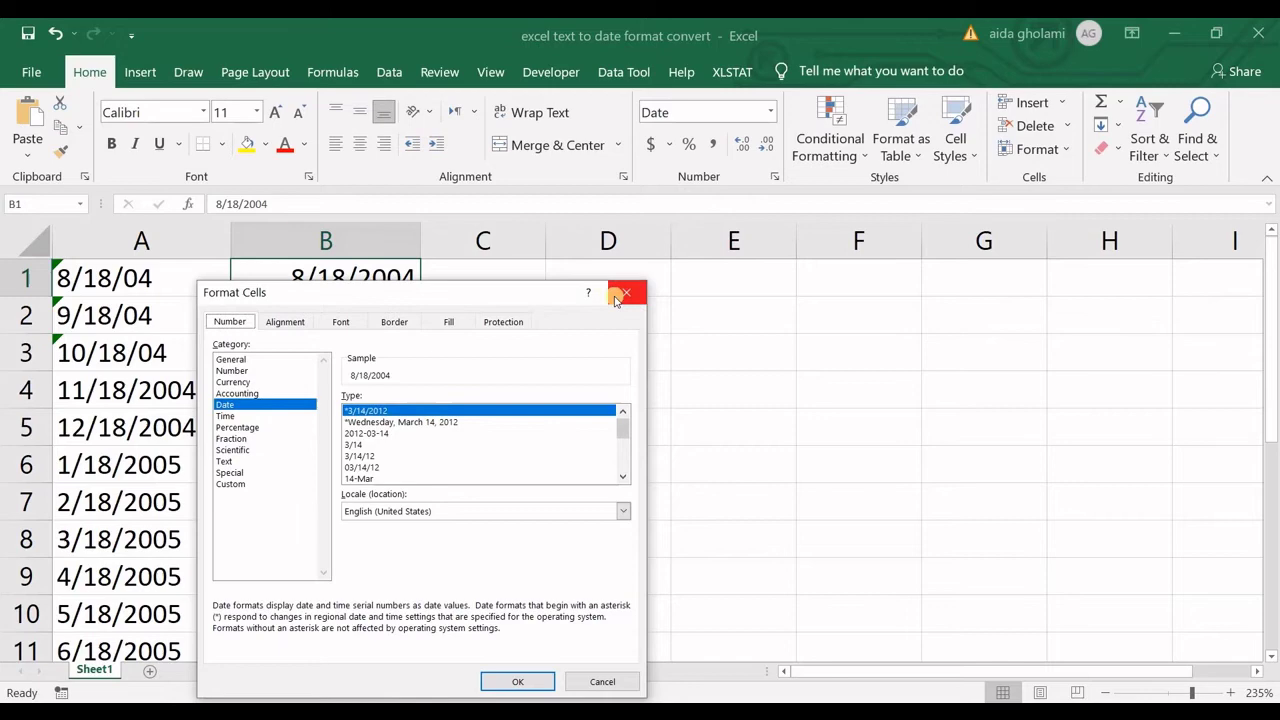
{"action": "left_click", "coordinate": [620, 295]}
{"action": "right_click", "coordinate": [145, 280]}
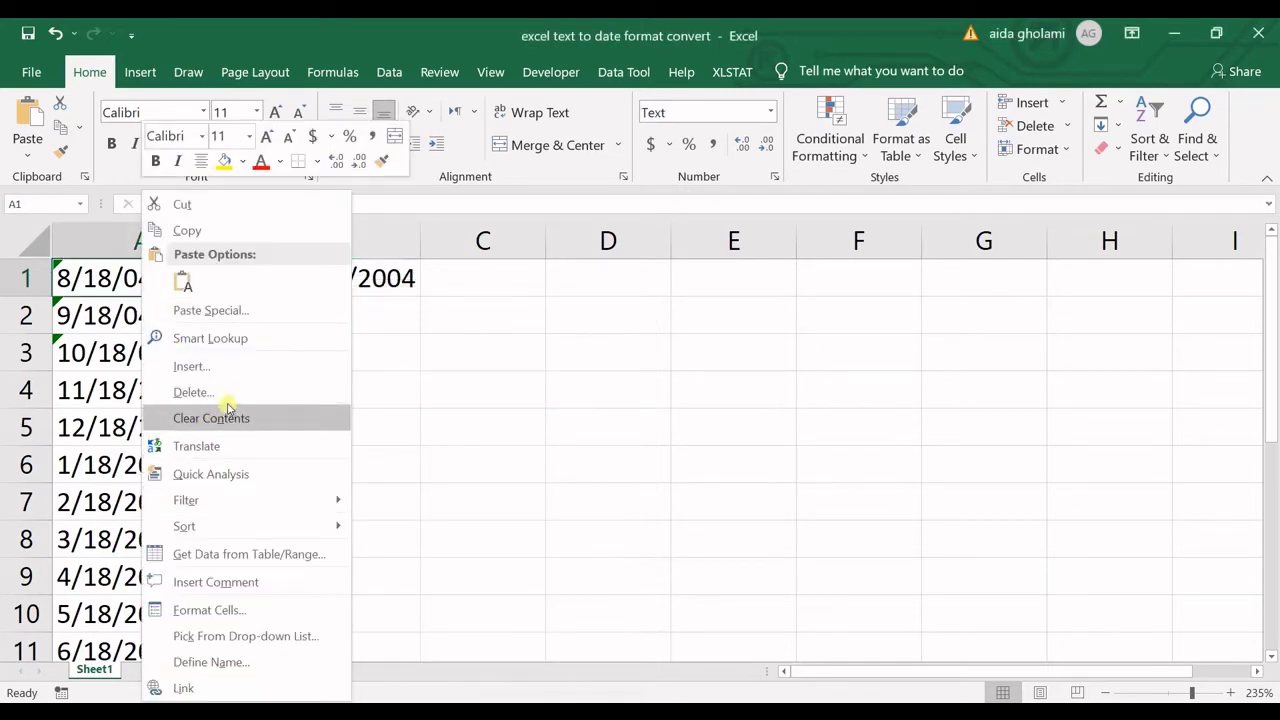
{"action": "left_click", "coordinate": [226, 612]}
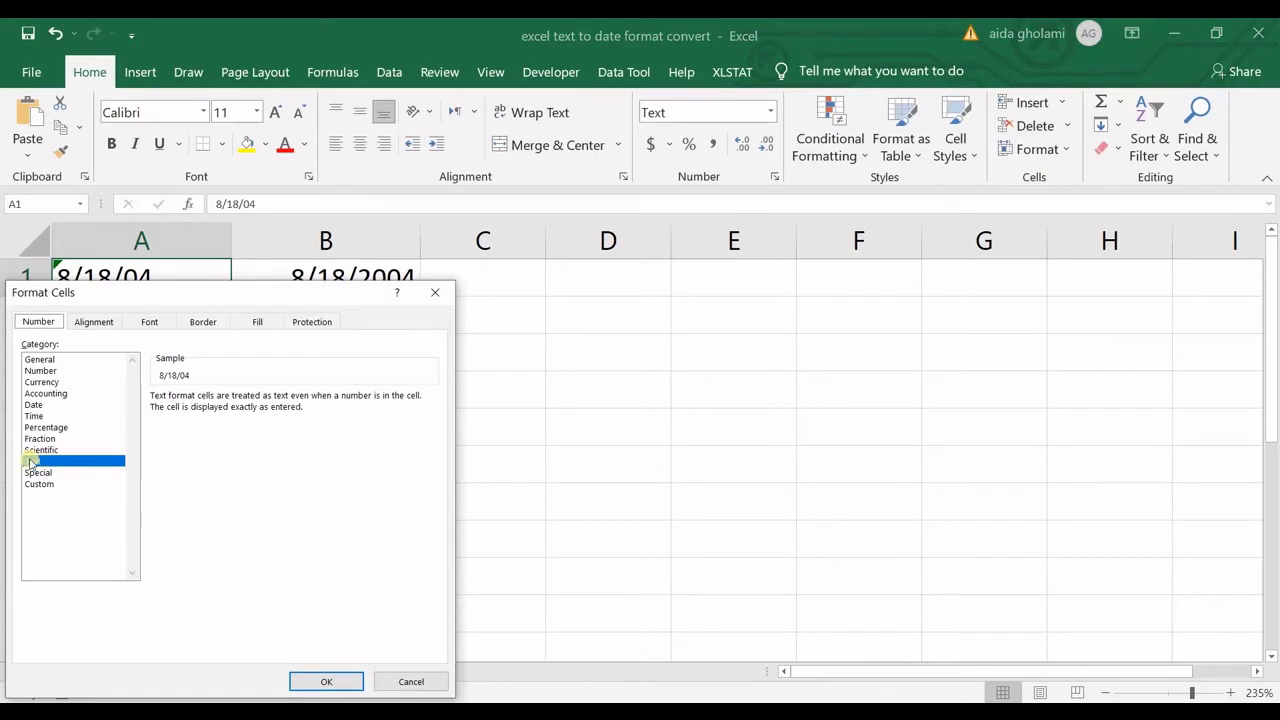
{"action": "left_click", "coordinate": [434, 293]}
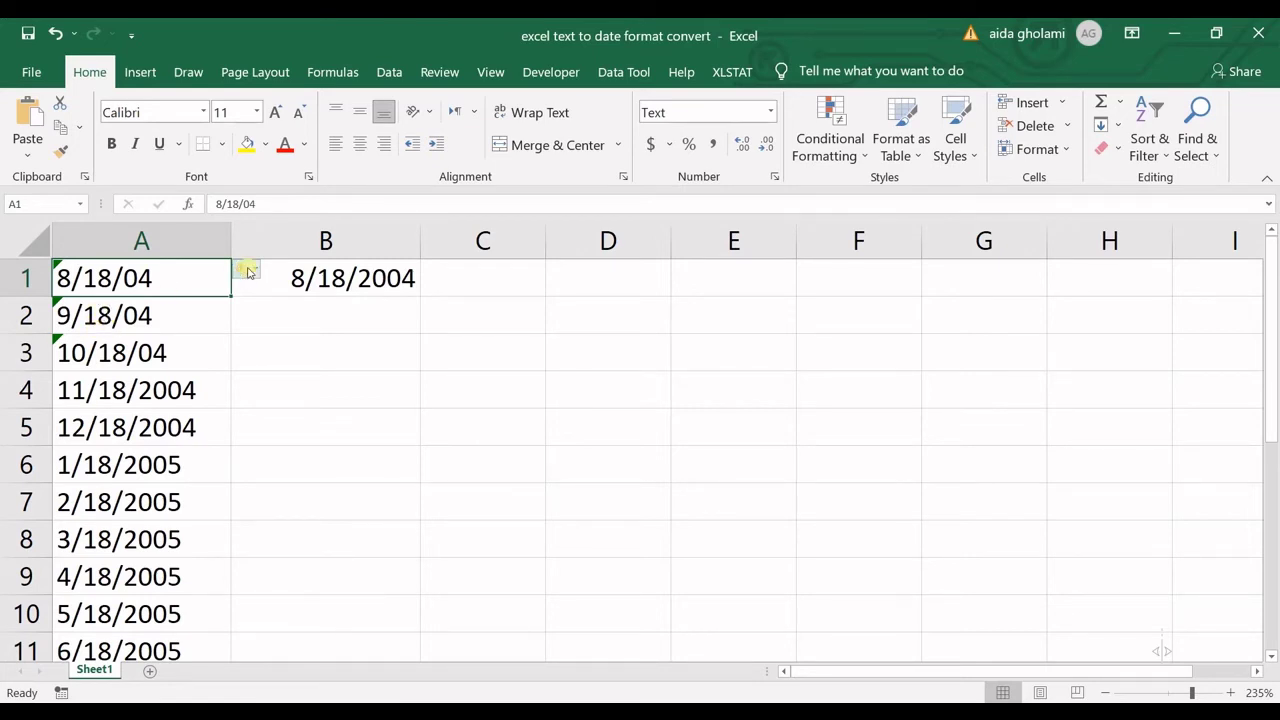
{"action": "left_click", "coordinate": [387, 293]}
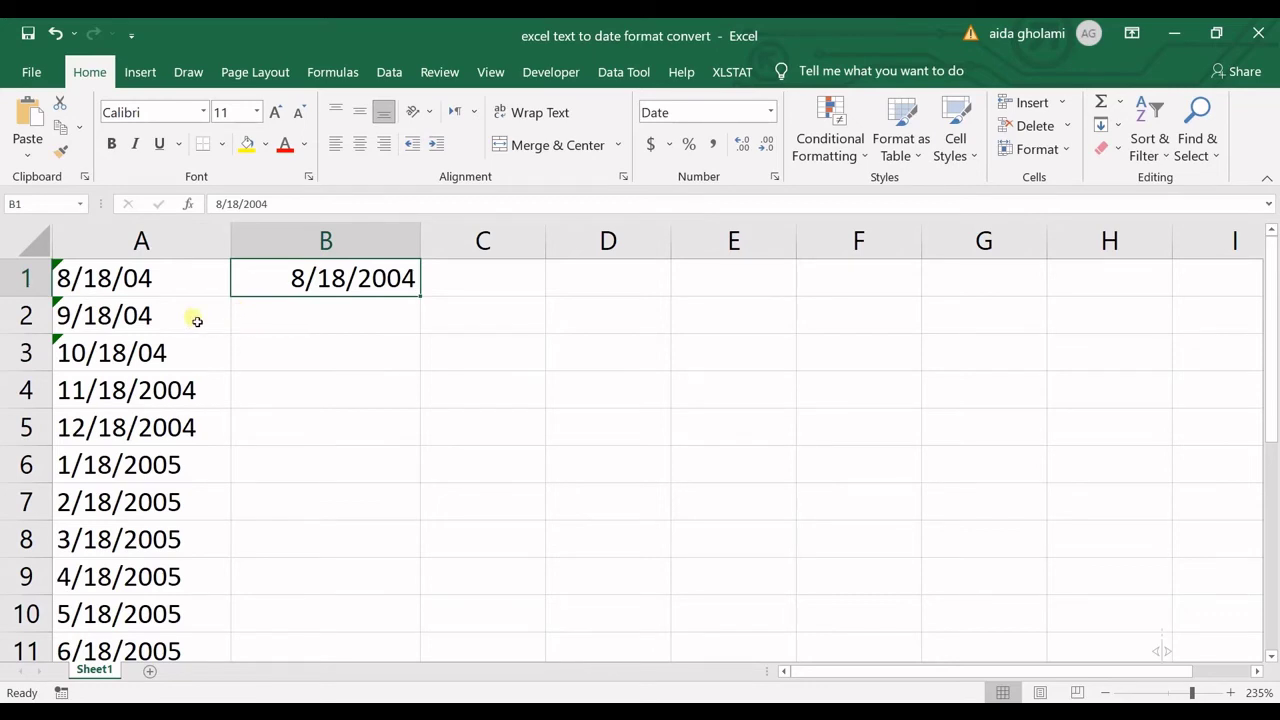
Step: Convert the two-digit-year text dates in A1:A3 to 20XX dates using the error-check menu
{"action": "left_click", "coordinate": [64, 278]}
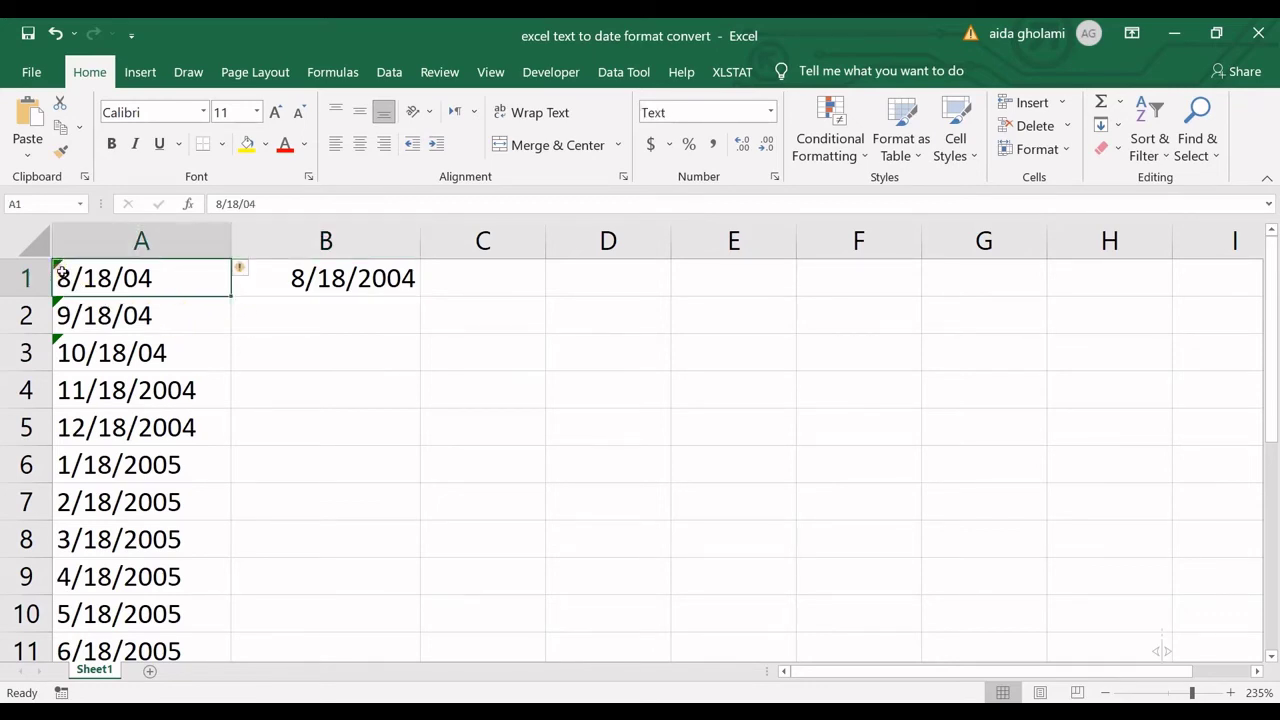
{"action": "left_click_drag", "start_coordinate": [78, 272], "coordinate": [92, 362]}
{"action": "left_click", "coordinate": [100, 388]}
{"action": "left_click_drag", "start_coordinate": [121, 274], "coordinate": [127, 362]}
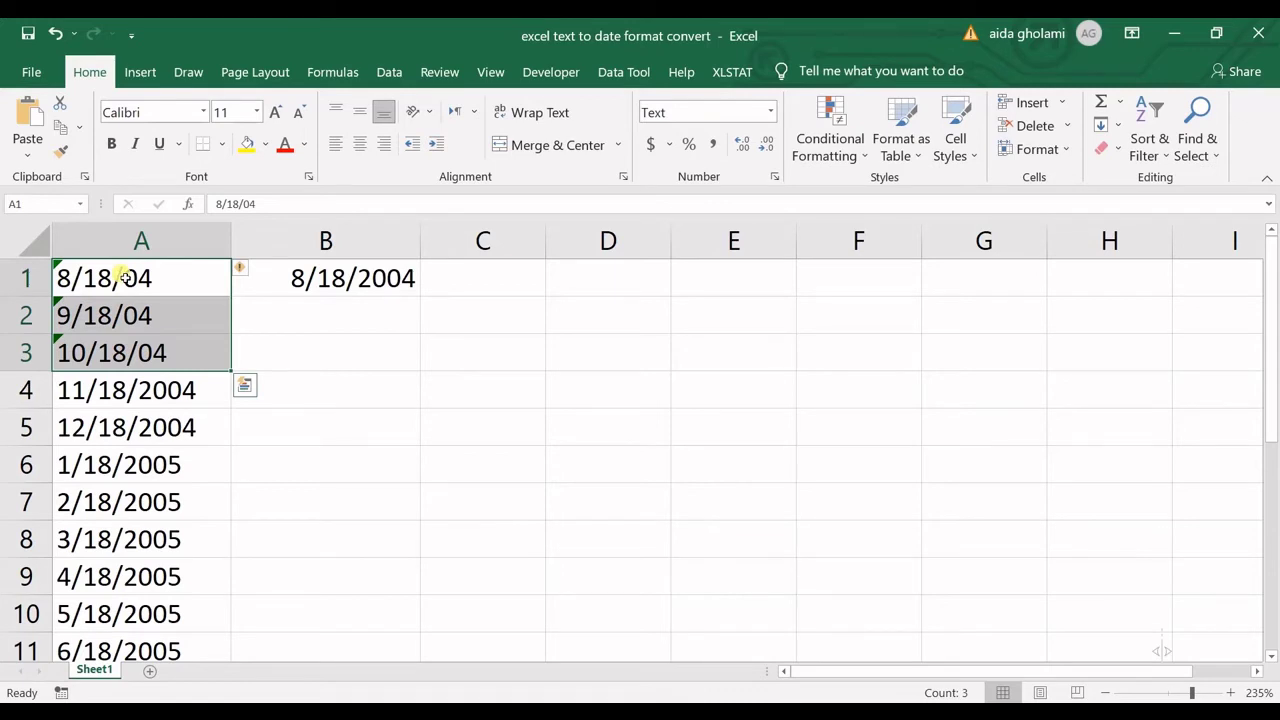
{"action": "left_click", "coordinate": [243, 277]}
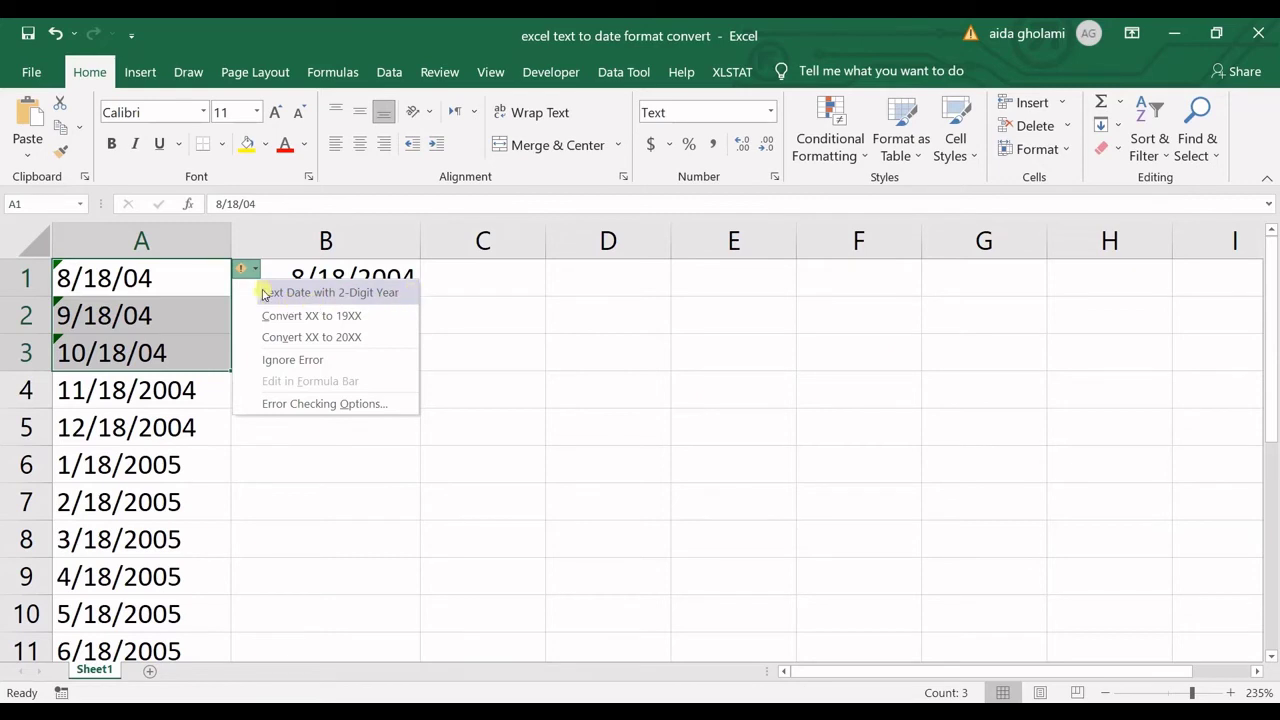
{"action": "left_click", "coordinate": [320, 338]}
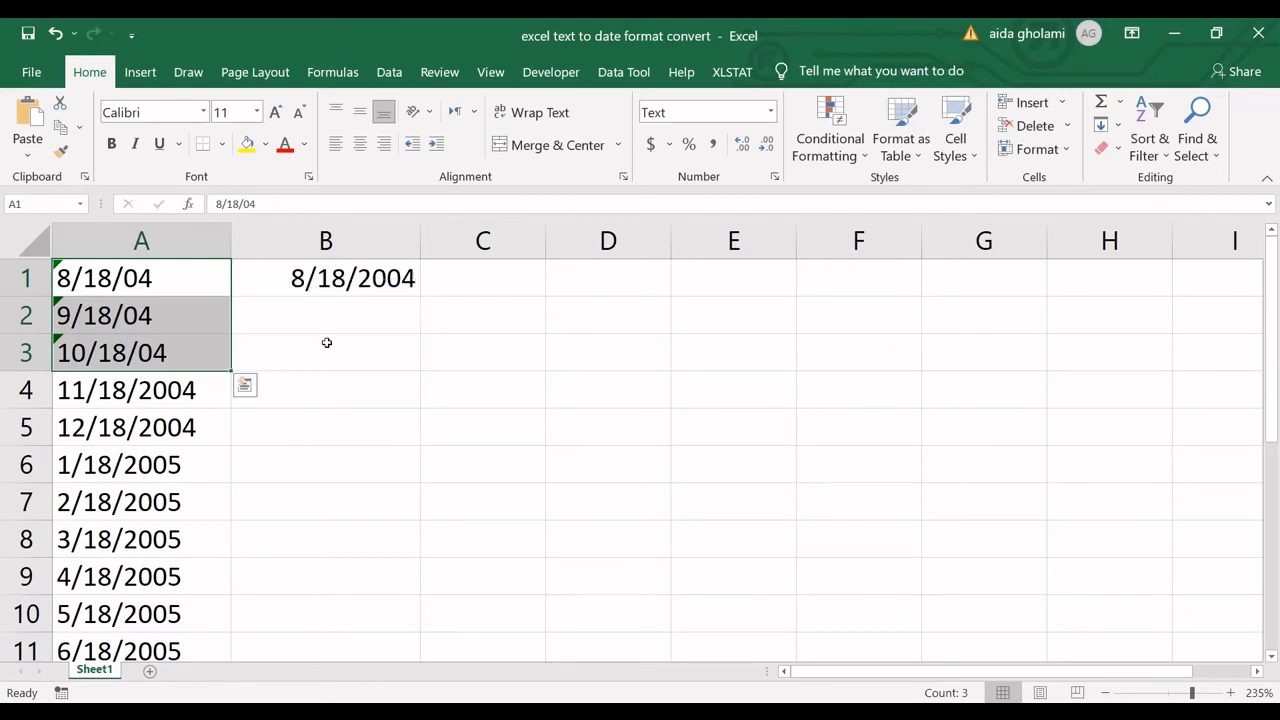
Step: Open Format Cells for A1:A3, close it without changes, and select A4
{"action": "right_click", "coordinate": [172, 280]}
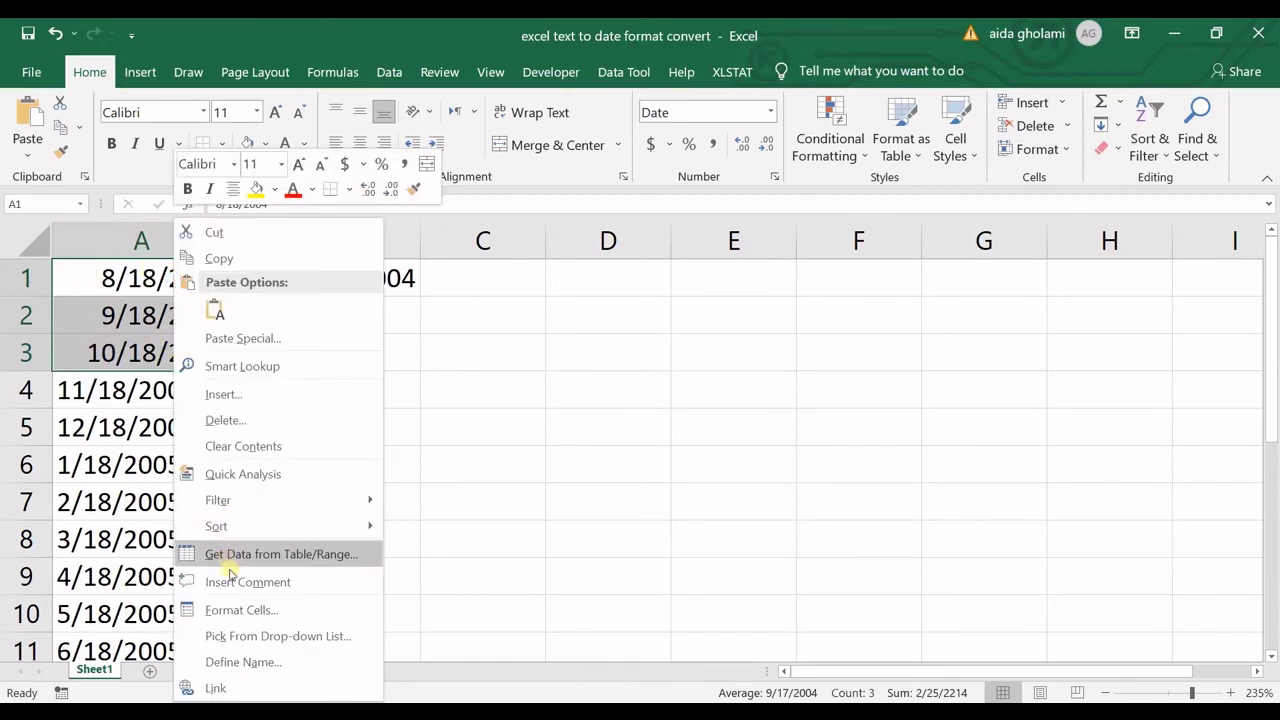
{"action": "left_click", "coordinate": [241, 610]}
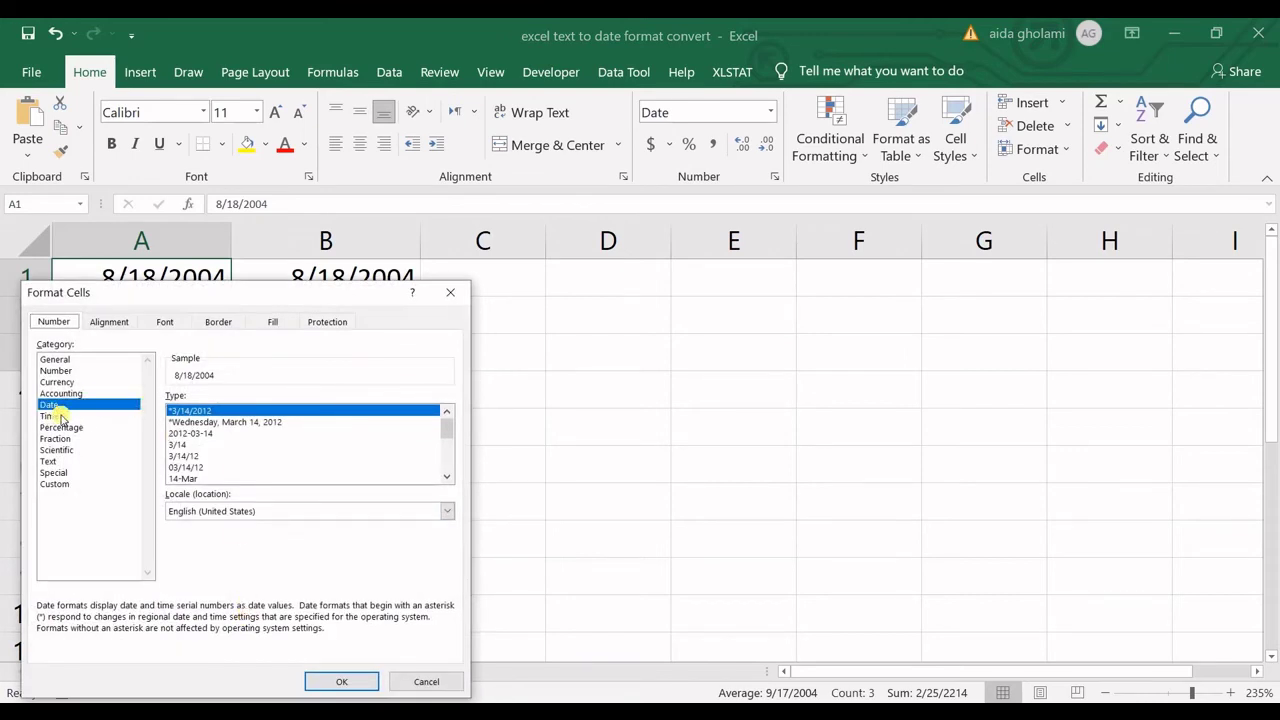
{"action": "left_click", "coordinate": [450, 292]}
{"action": "left_click", "coordinate": [127, 399]}
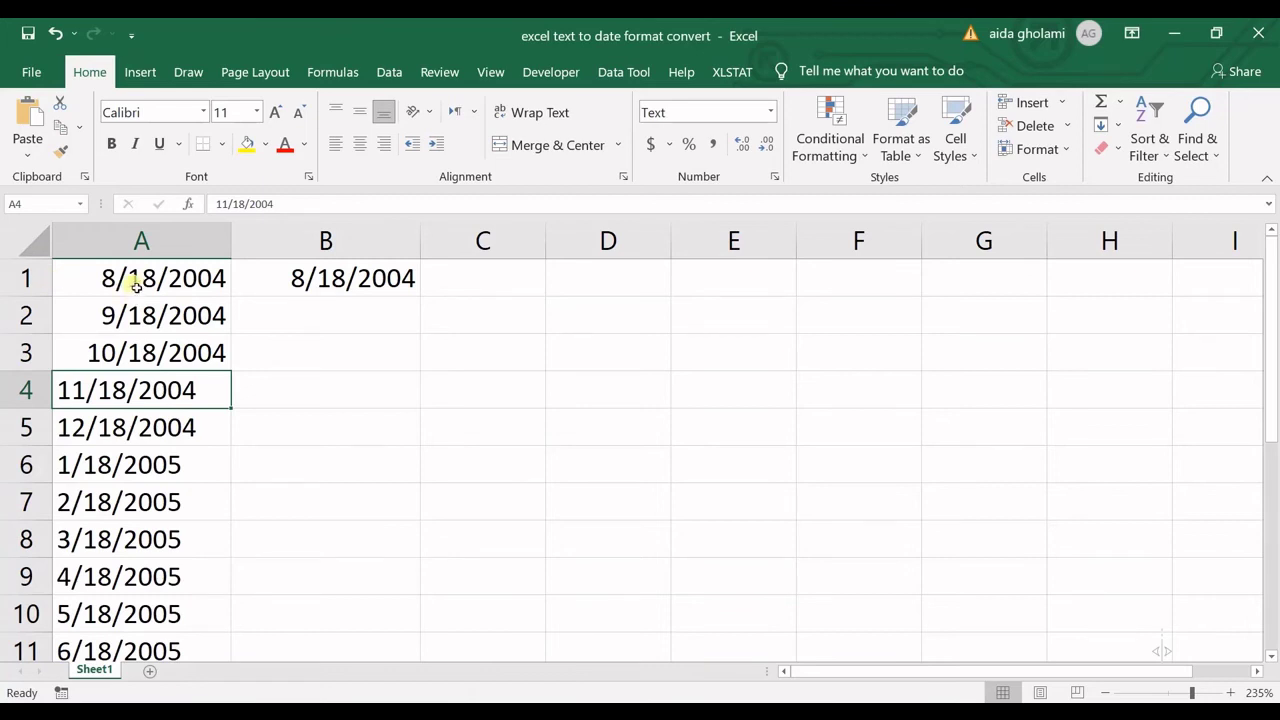
Step: Enter =DATEVALUE(A4) in cell B4
{"action": "scroll", "coordinate": [136, 296], "scroll_direction": "down", "scroll_amount": 1}
{"action": "scroll", "coordinate": [129, 334], "scroll_direction": "up", "scroll_amount": 1}
{"action": "left_click", "coordinate": [343, 398]}
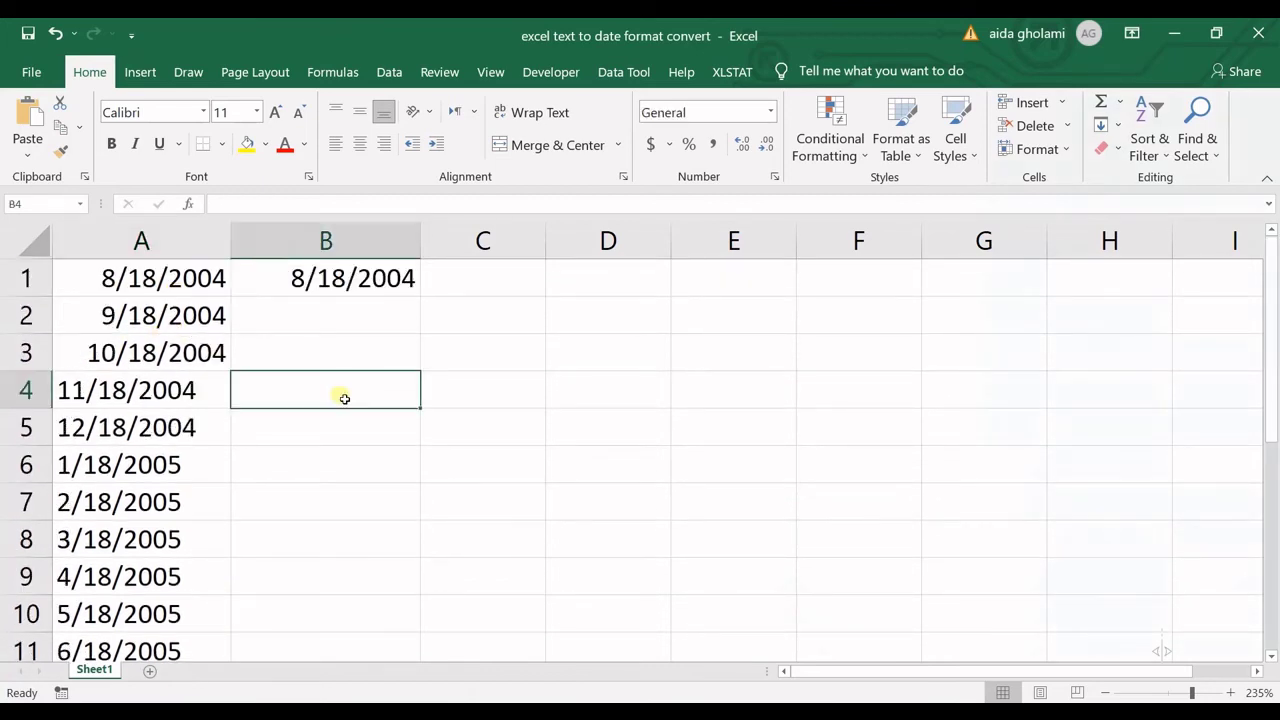
{"action": "type", "text": "=date"}
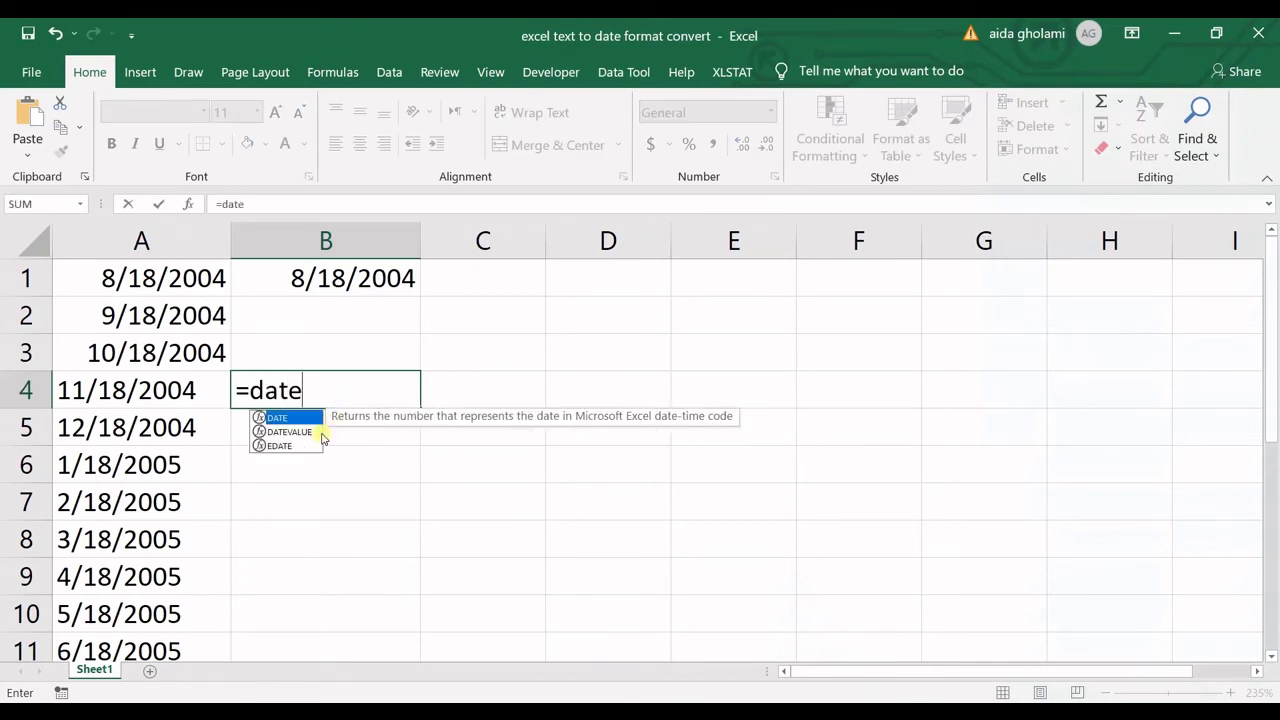
{"action": "left_click", "coordinate": [320, 432]}
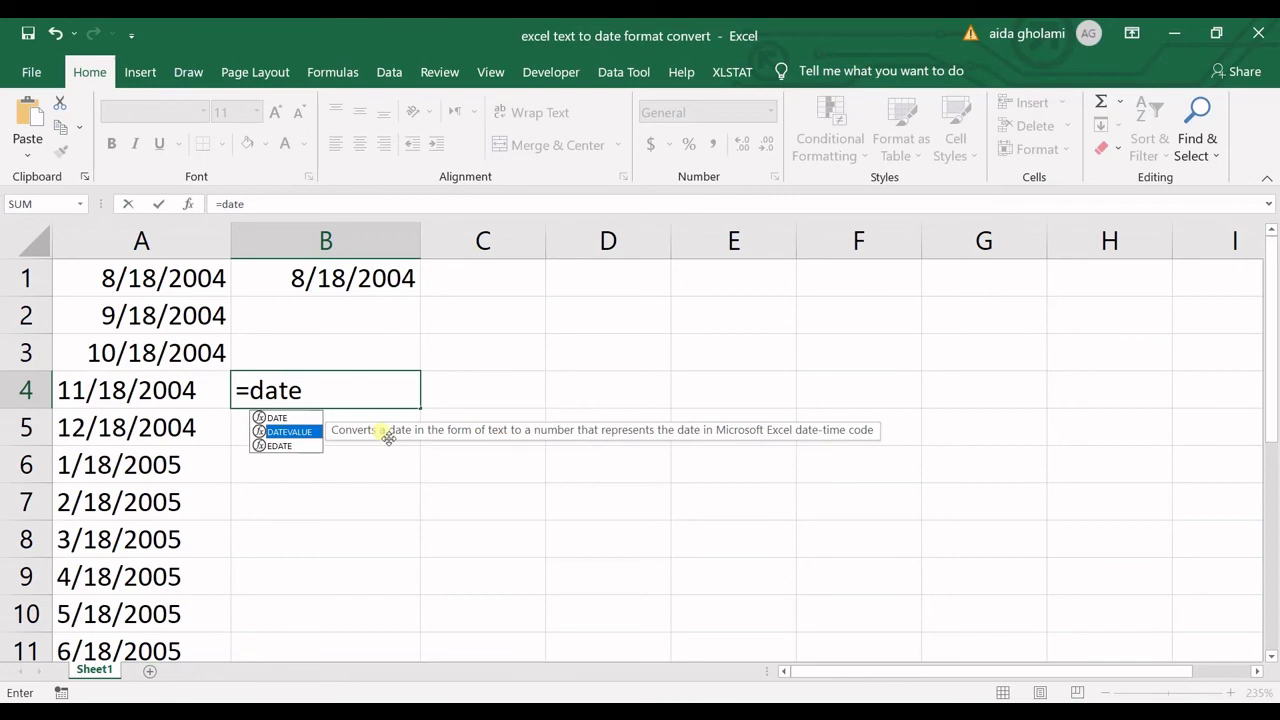
{"action": "double_click", "coordinate": [304, 432]}
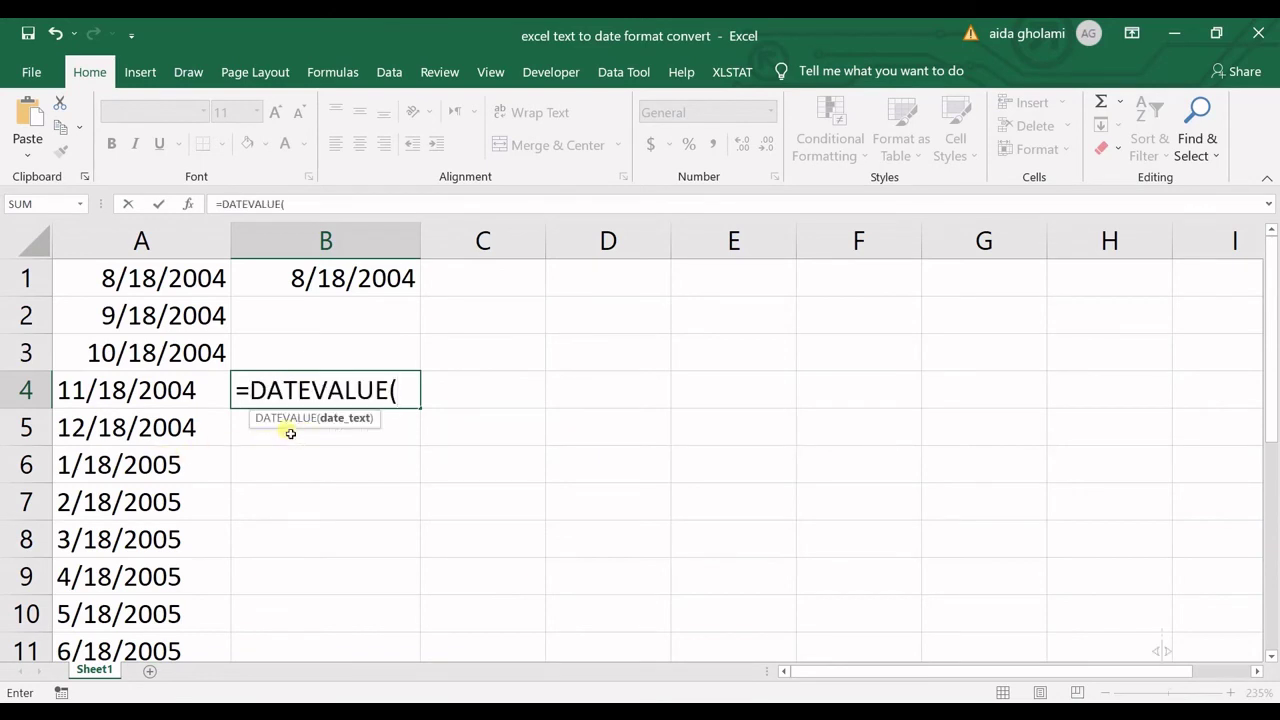
{"action": "left_click", "coordinate": [123, 389]}
{"action": "type", "text": ")"}
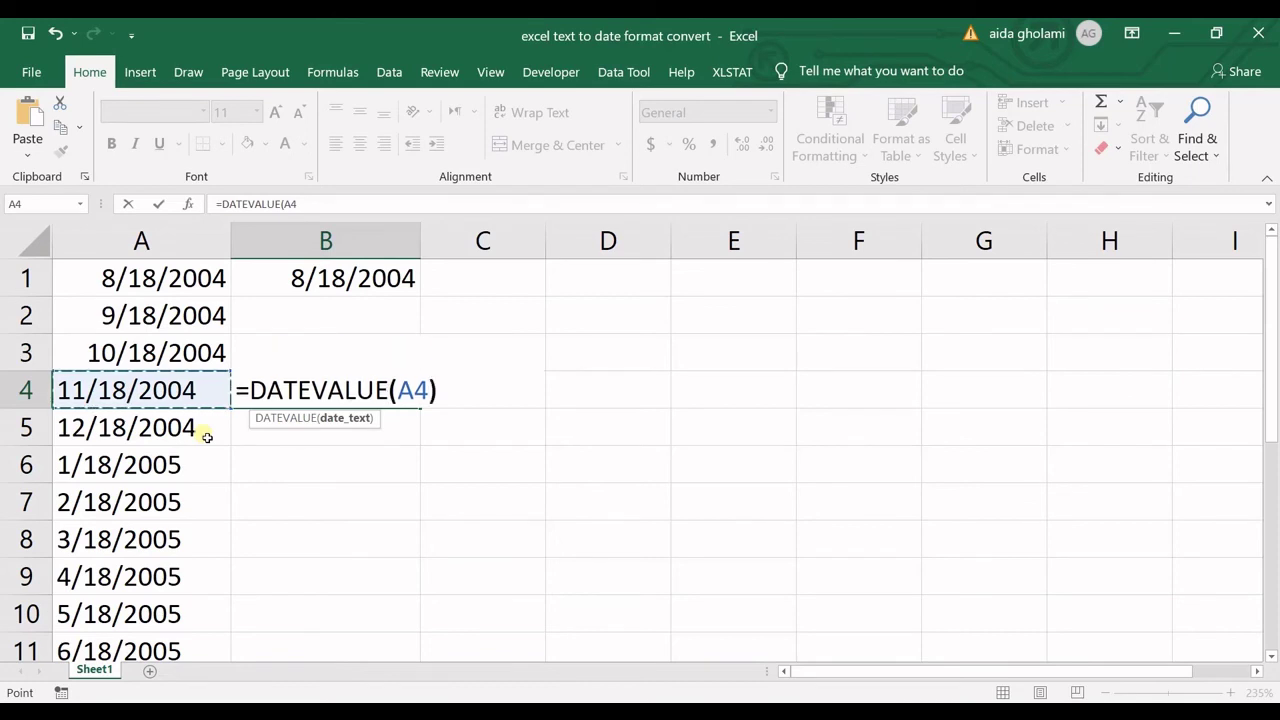
{"action": "key", "text": "Return"}
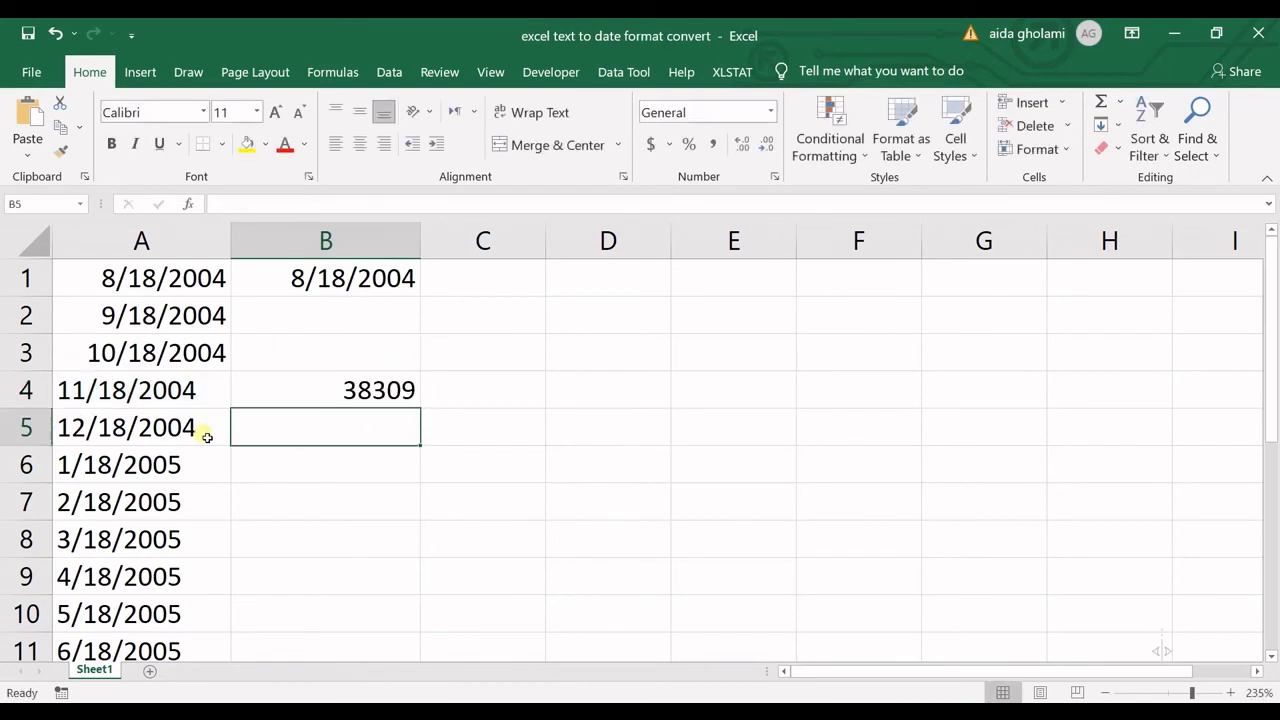
Step: Fill the DATEVALUE formula down to B14, giving serial numbers 38309 to 38613
{"action": "left_click", "coordinate": [349, 400]}
{"action": "double_click", "coordinate": [427, 418]}
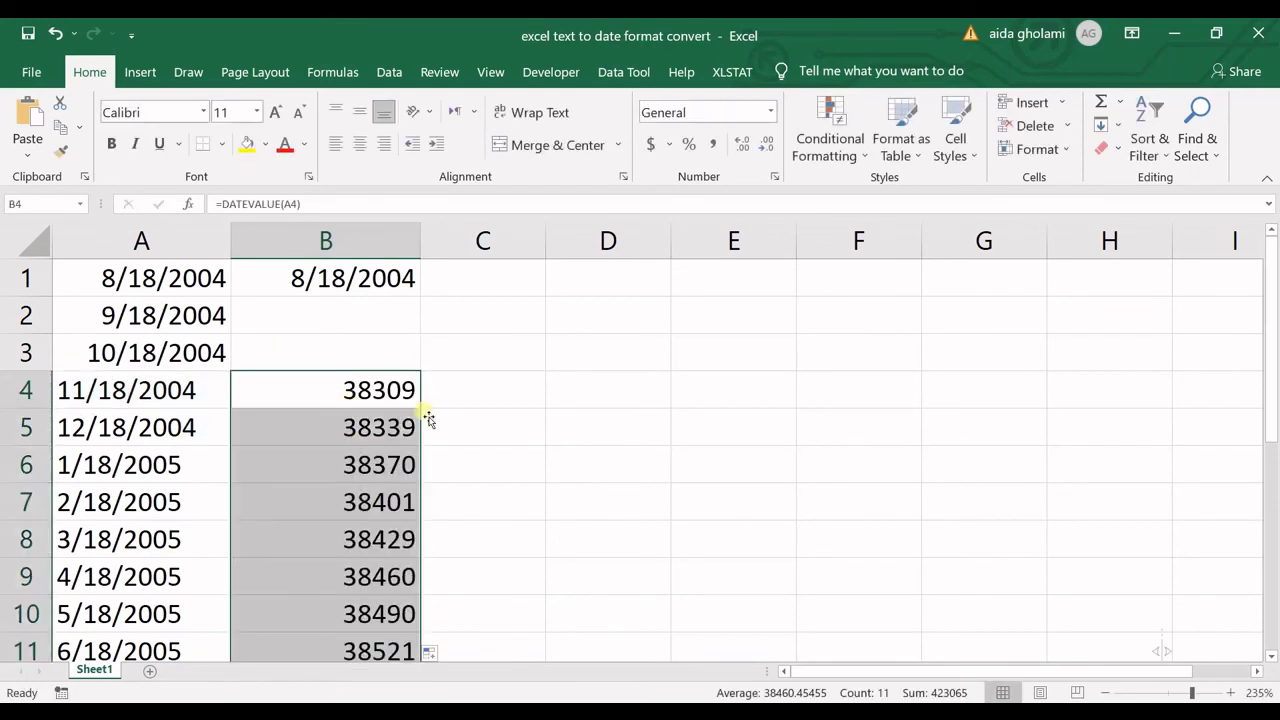
{"action": "scroll", "coordinate": [427, 418], "scroll_direction": "down", "scroll_amount": 4}
{"action": "scroll", "coordinate": [427, 418], "scroll_direction": "up", "scroll_amount": 4}
{"action": "scroll", "coordinate": [400, 423], "scroll_direction": "down", "scroll_amount": 1}
{"action": "scroll", "coordinate": [400, 423], "scroll_direction": "down", "scroll_amount": 1, "text": "ctrl"}
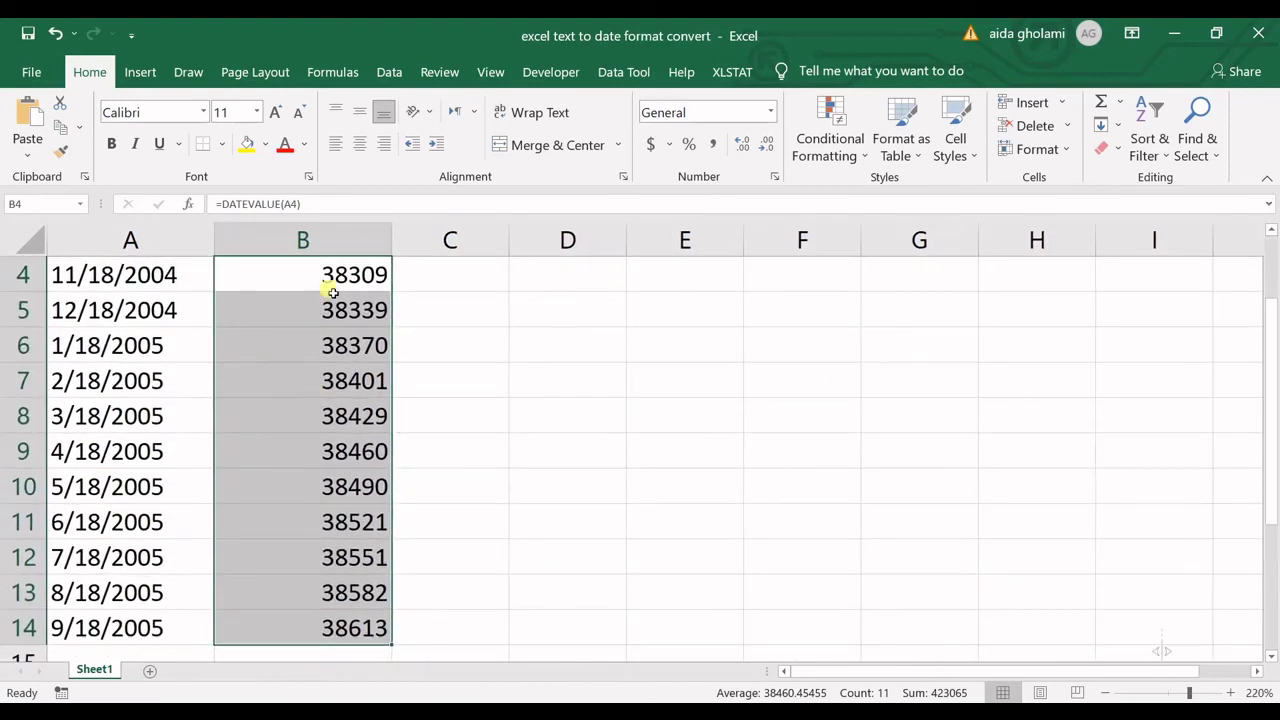
{"action": "scroll", "coordinate": [311, 371], "scroll_direction": "up", "scroll_amount": 1}
{"action": "scroll", "coordinate": [329, 377], "scroll_direction": "down", "scroll_amount": 1}
Step: Apply the Date number format to B4:B14 so they show 11/18/2004 through 9/18/2005
{"action": "right_click", "coordinate": [315, 288]}
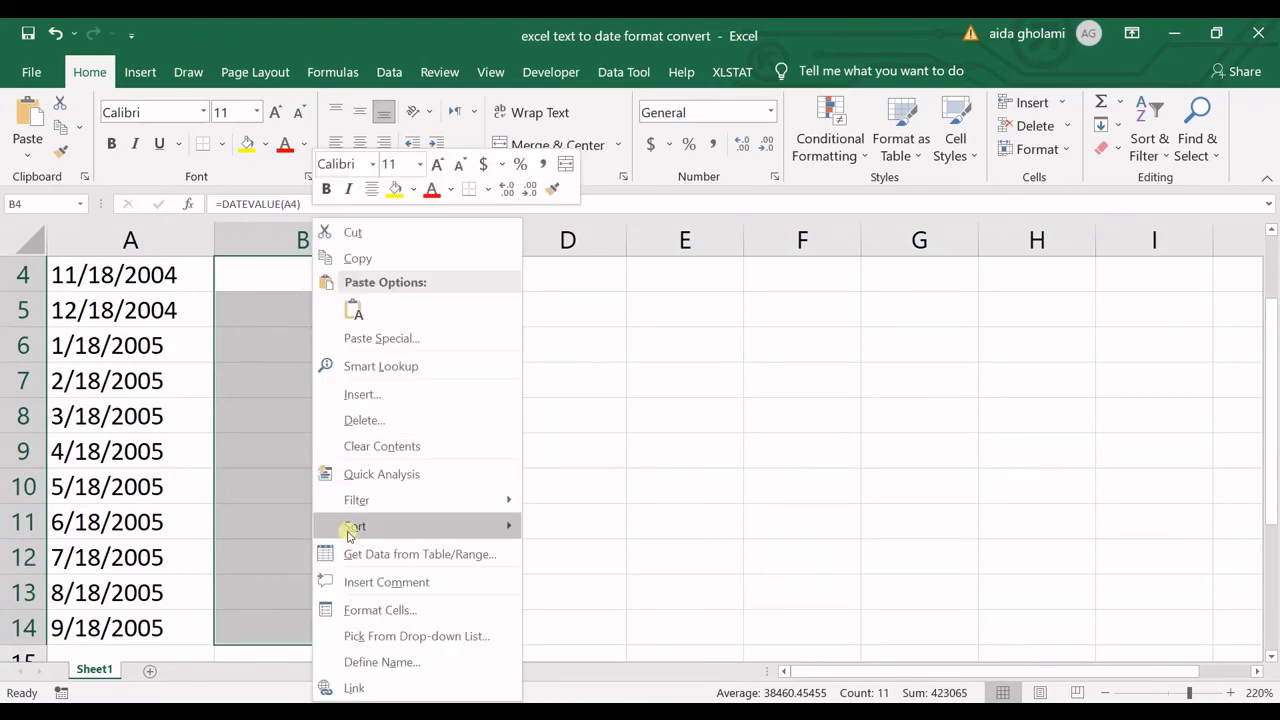
{"action": "left_click", "coordinate": [402, 606]}
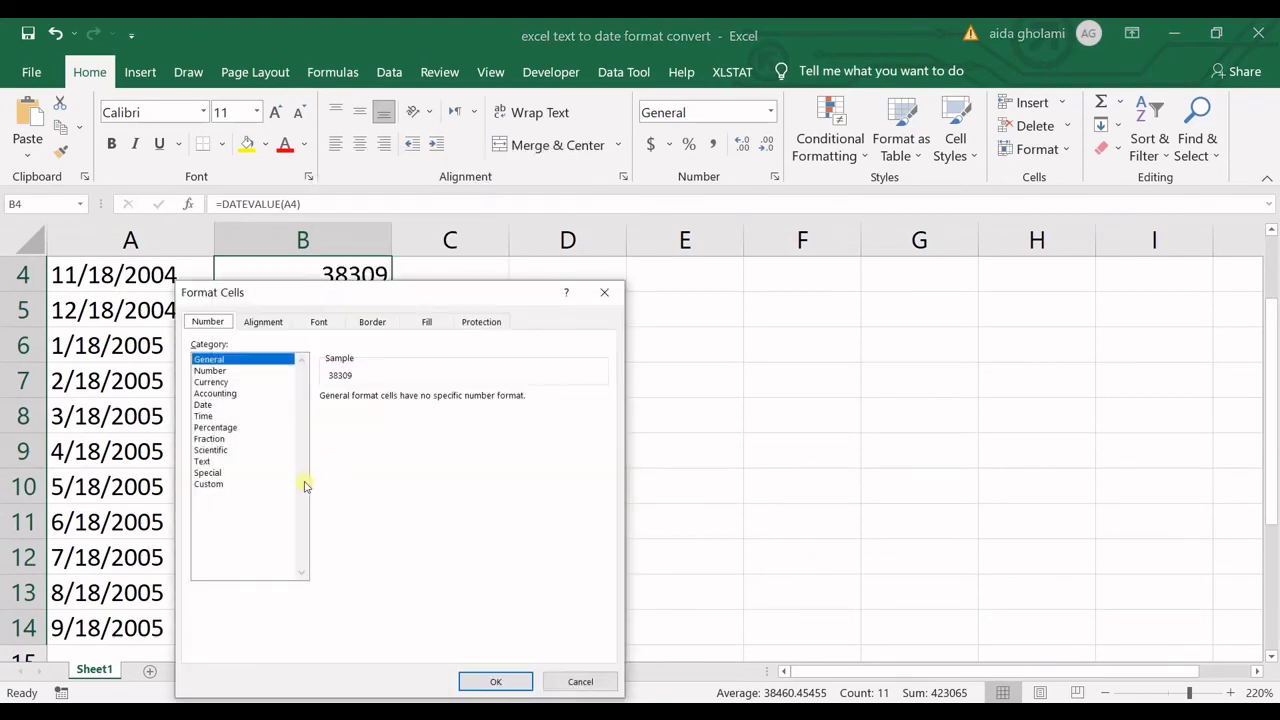
{"action": "left_click_drag", "start_coordinate": [306, 293], "coordinate": [576, 285]}
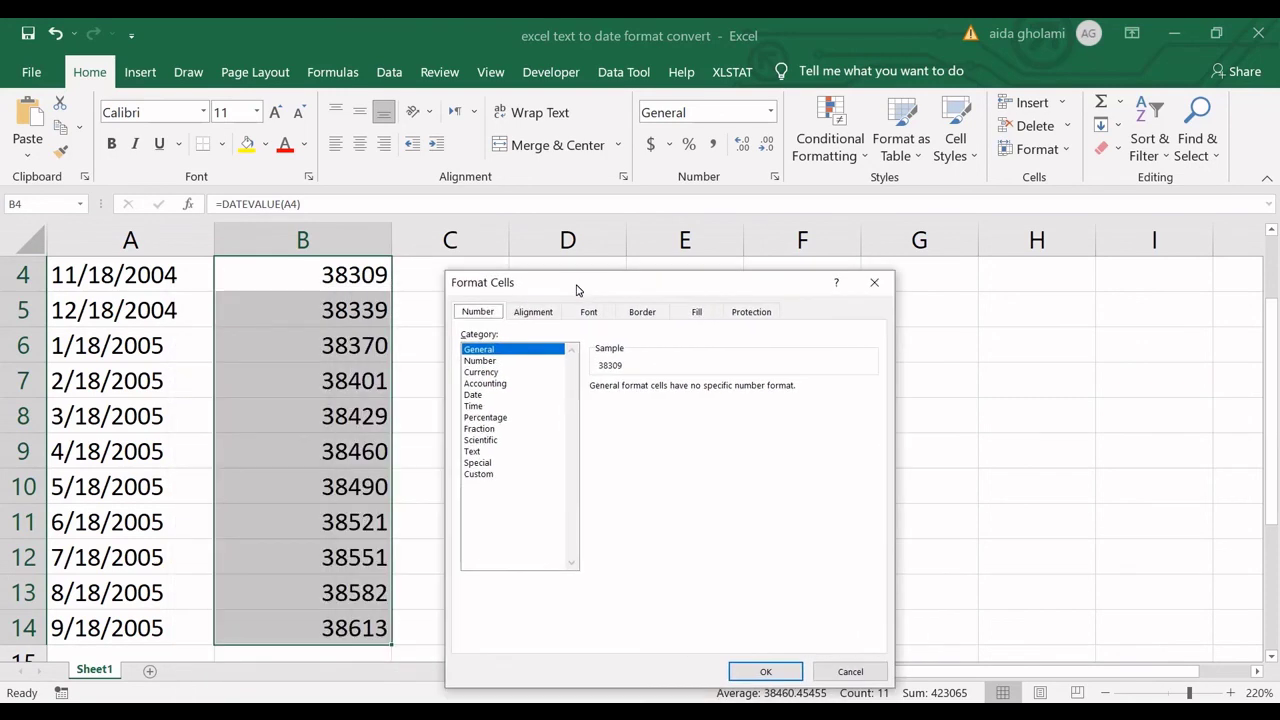
{"action": "left_click", "coordinate": [474, 394]}
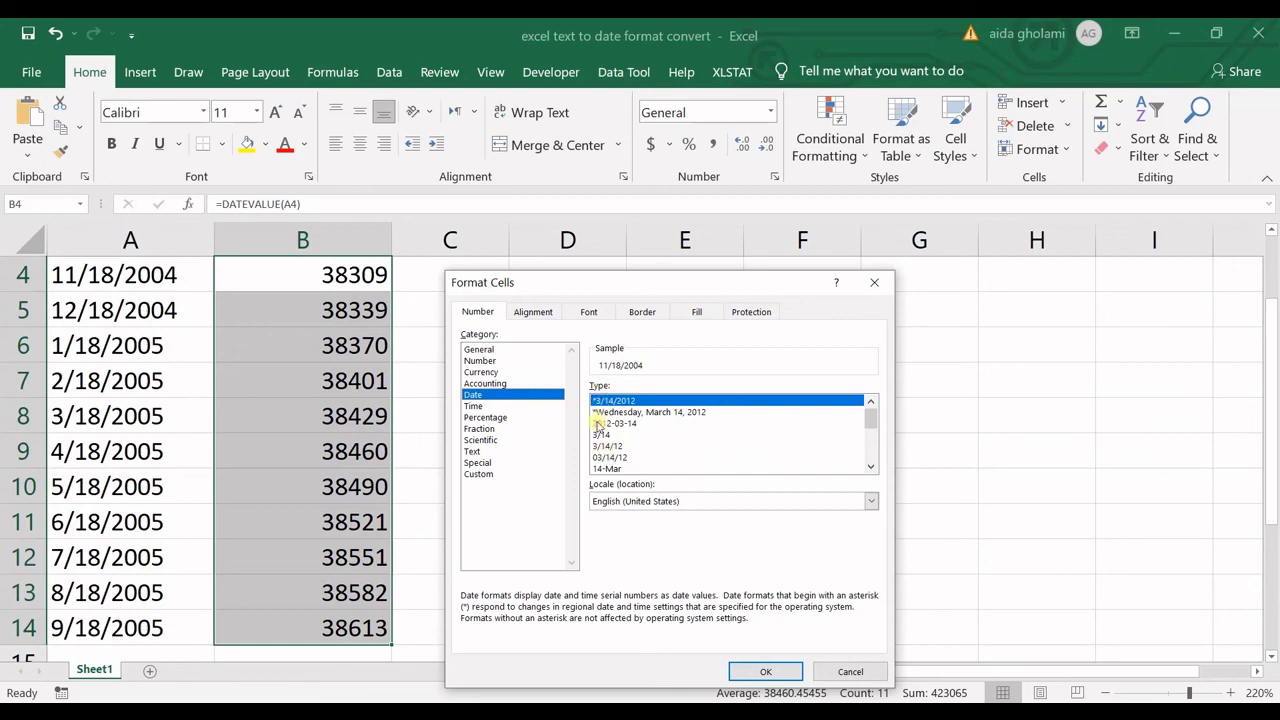
{"action": "left_click", "coordinate": [756, 671]}
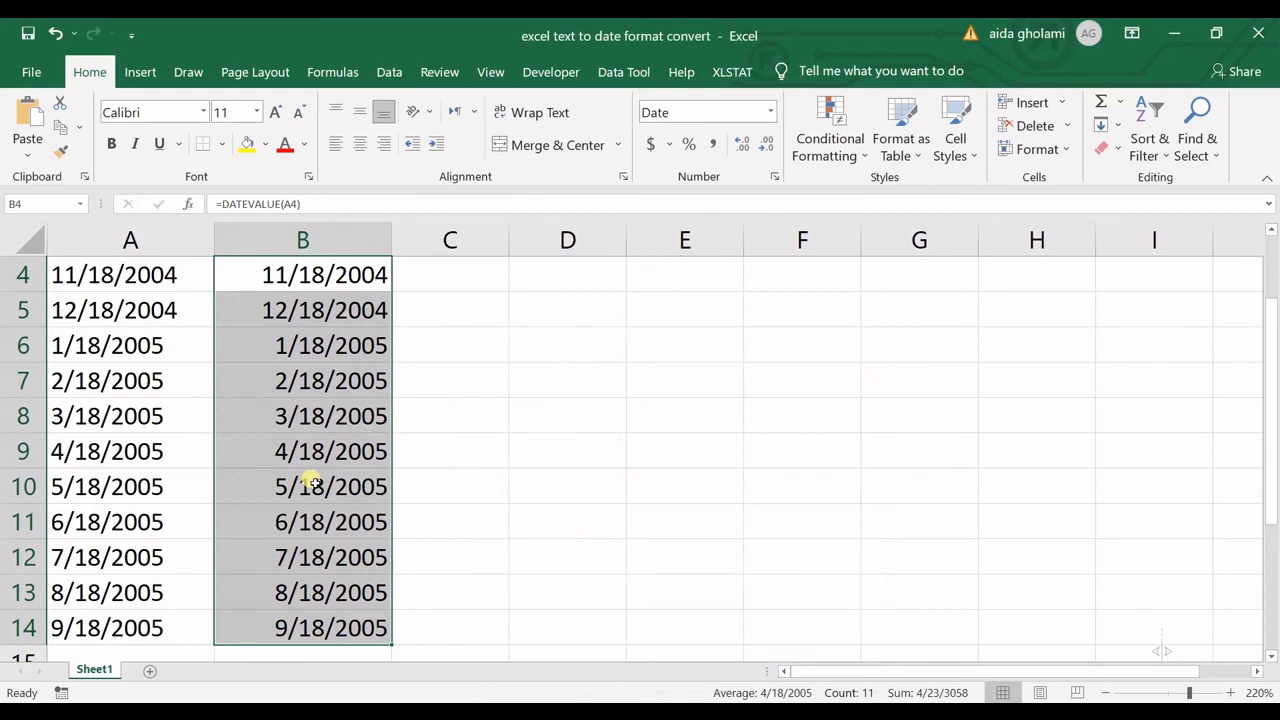
{"action": "scroll", "coordinate": [316, 486], "scroll_direction": "up", "scroll_amount": 1}
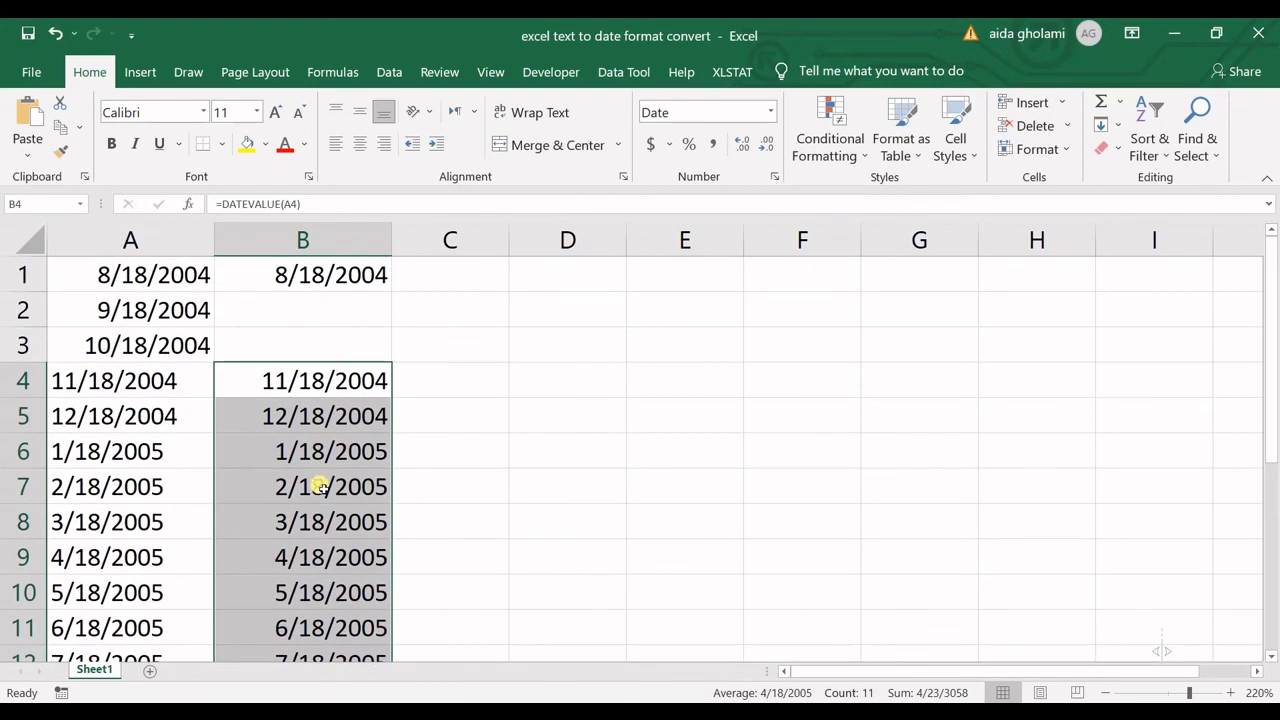
{"action": "scroll", "coordinate": [471, 429], "scroll_direction": "down", "scroll_amount": 2}
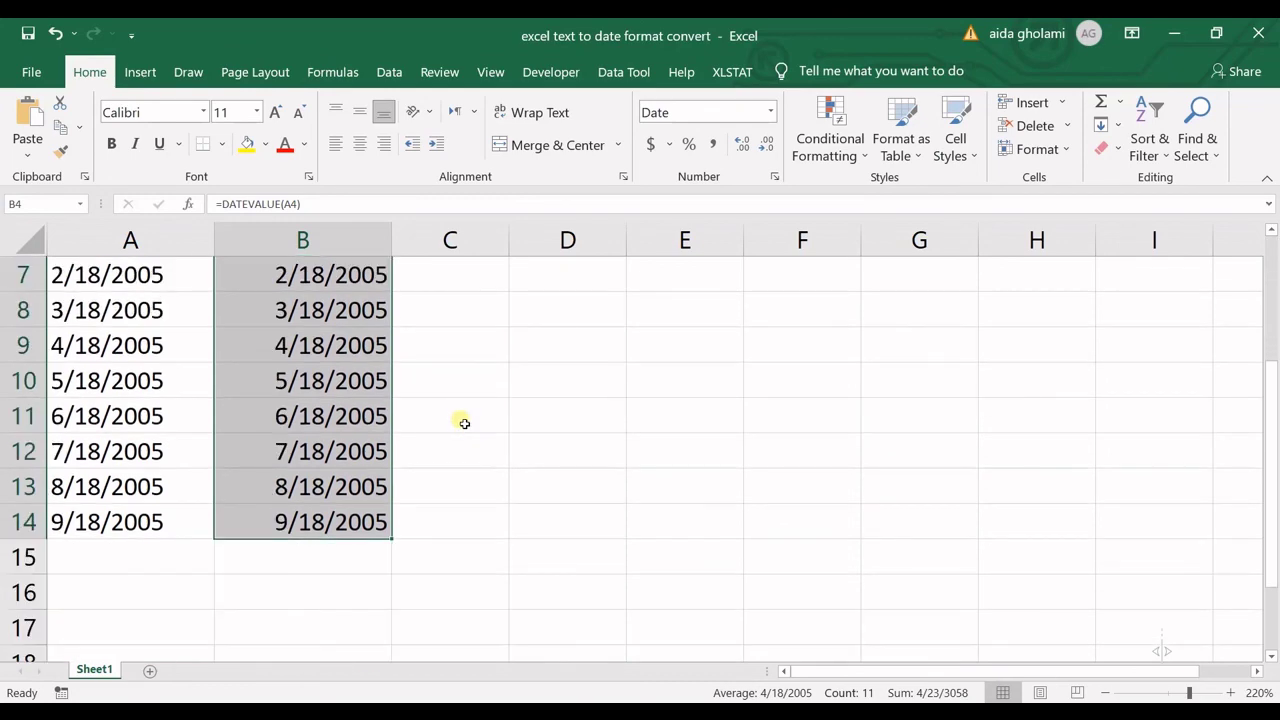
{"action": "scroll", "coordinate": [462, 423], "scroll_direction": "up", "scroll_amount": 2}
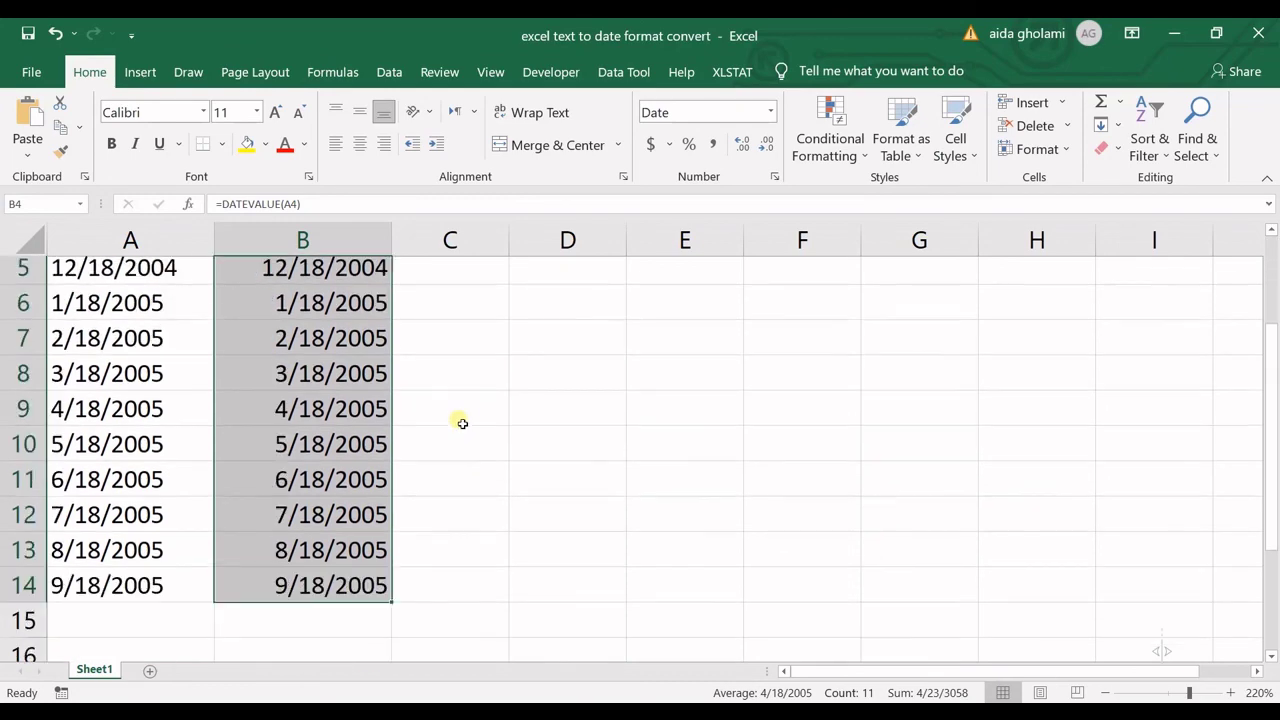